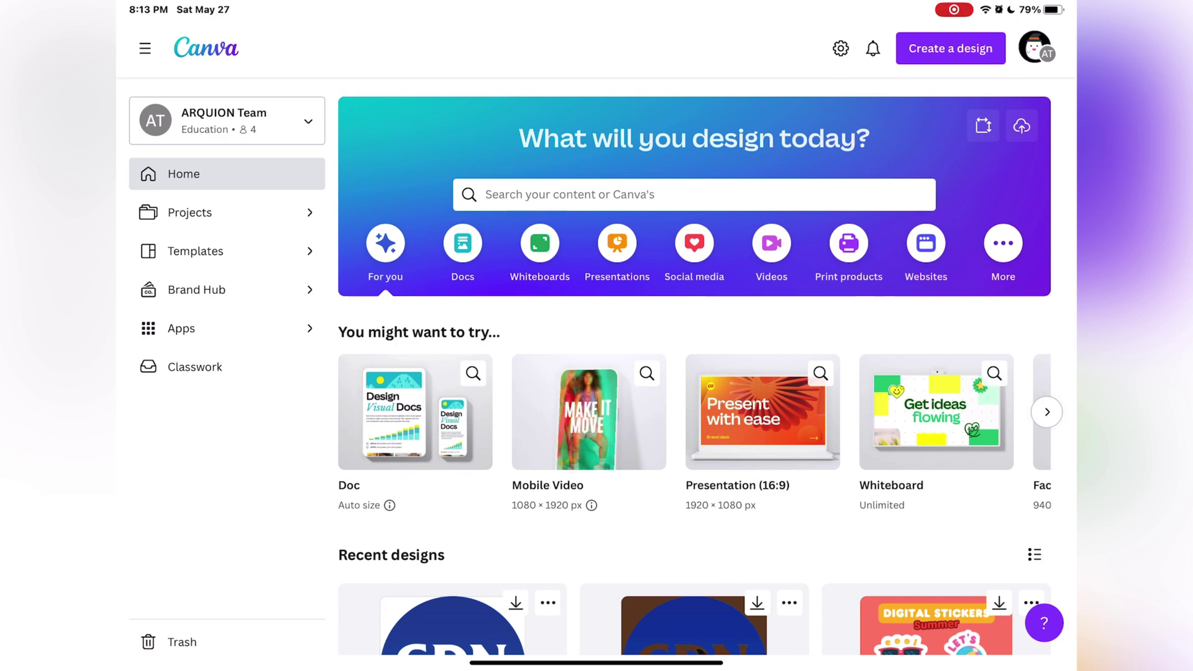
# - Create a new custom-size design measuring 1280 × 720 px
pyautogui.click(950, 48)
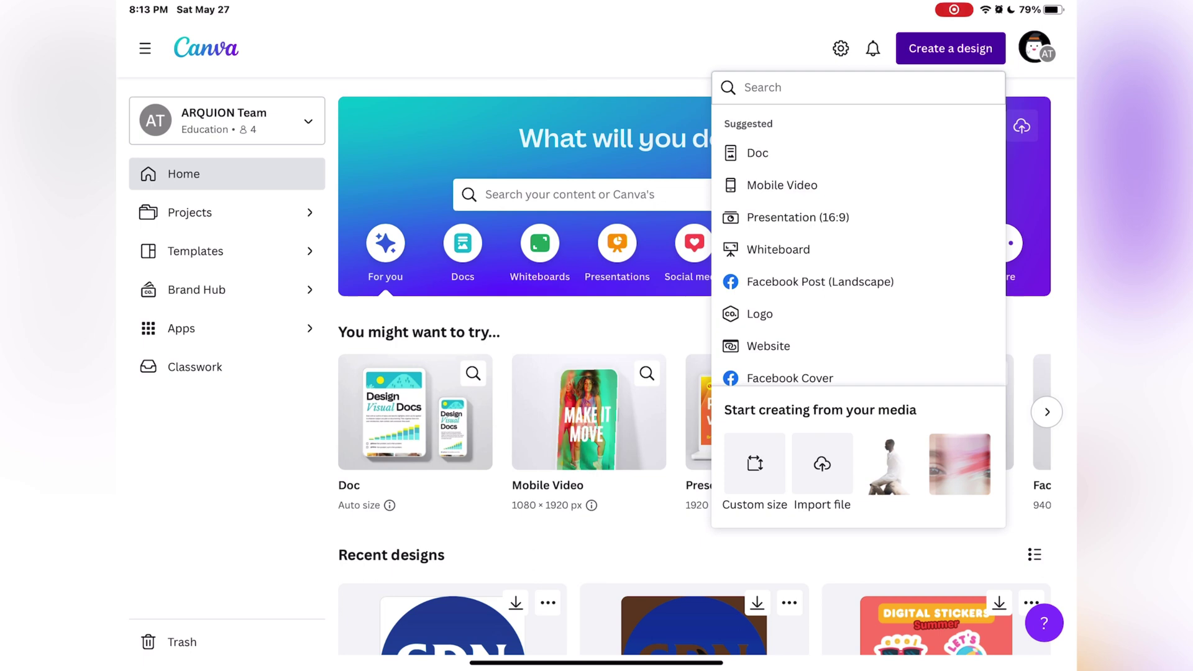
pyautogui.click(754, 467)
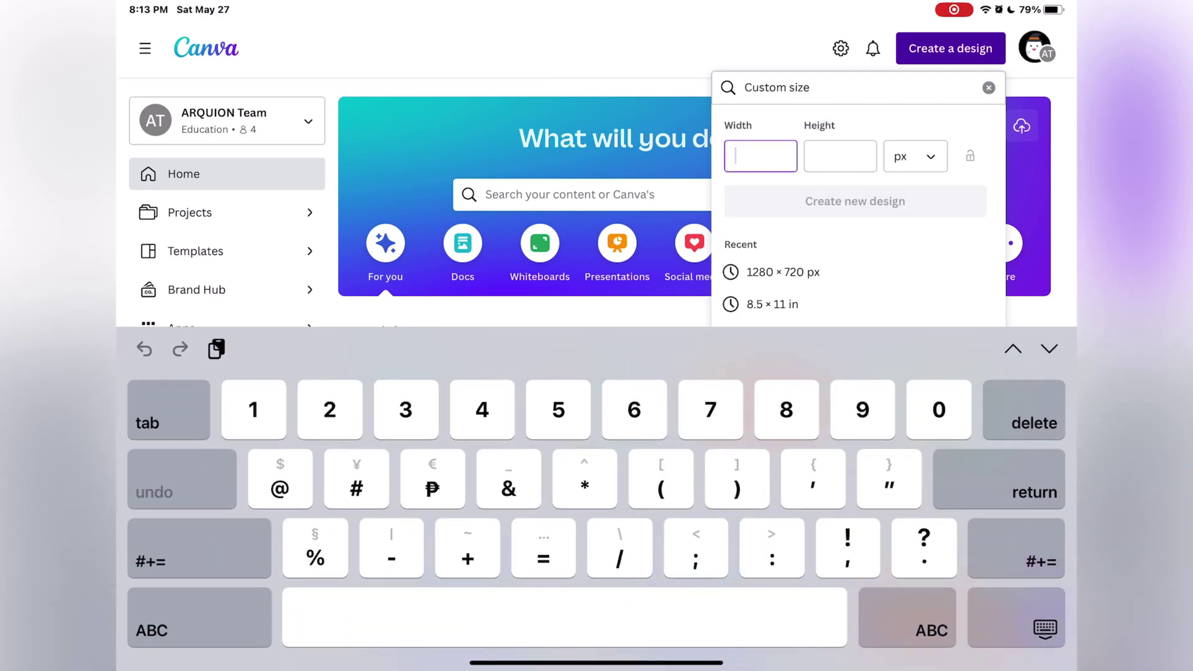
pyautogui.write('1280')
pyautogui.click(840, 156)
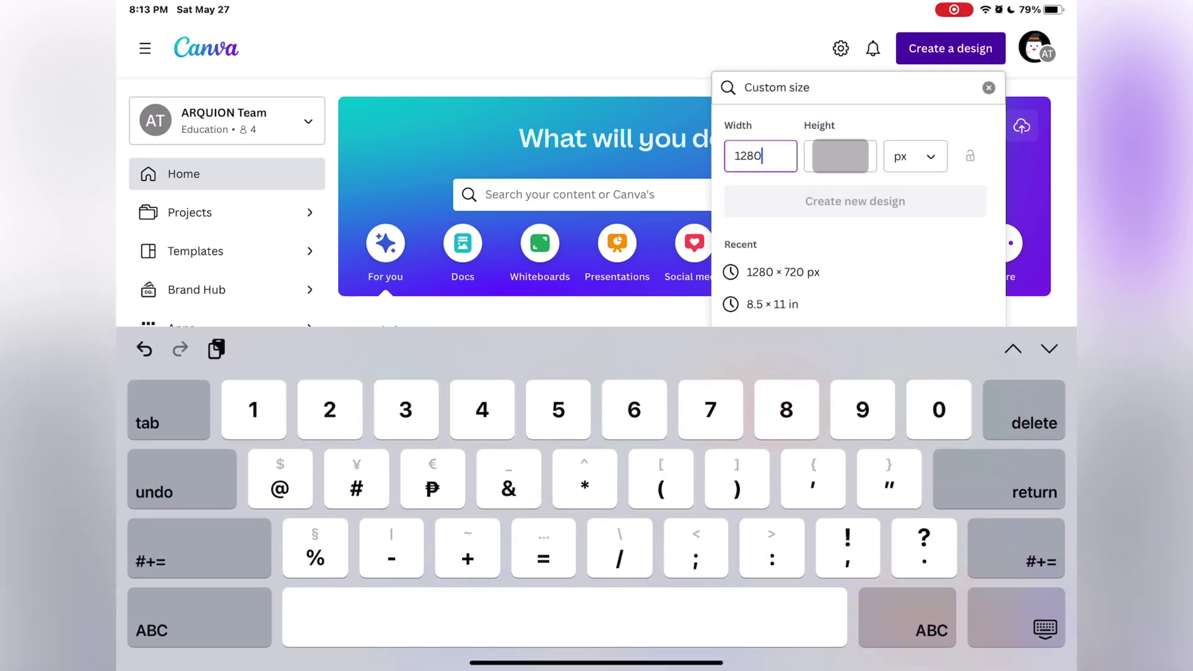
pyautogui.write('720')
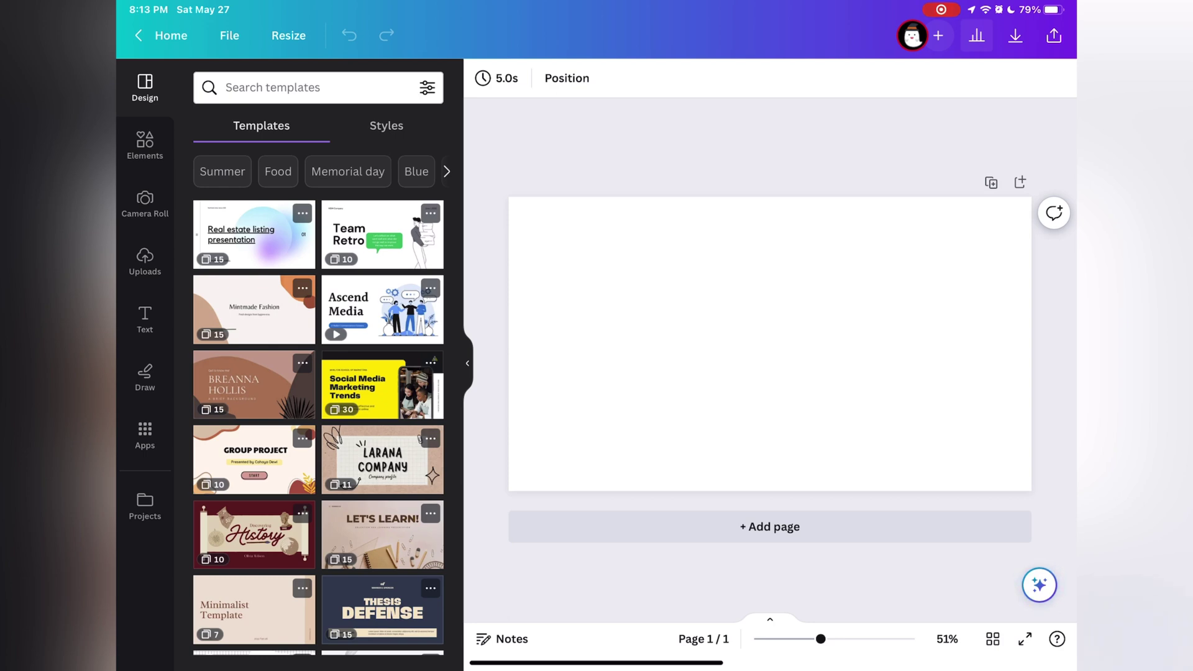
# - Give the page a custom light blue #76ADFF background and deselect it
pyautogui.click(769, 345)
pyautogui.click(181, 77)
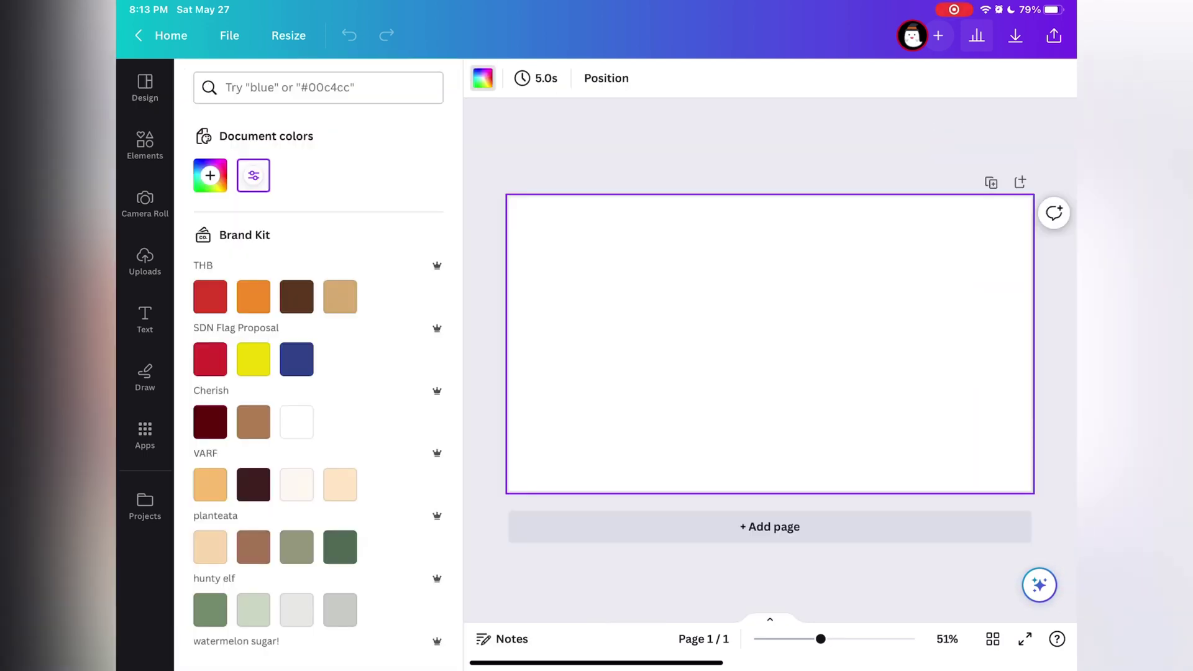
pyautogui.click(210, 175)
pyautogui.moveTo(210, 352); pyautogui.dragTo(340, 352)
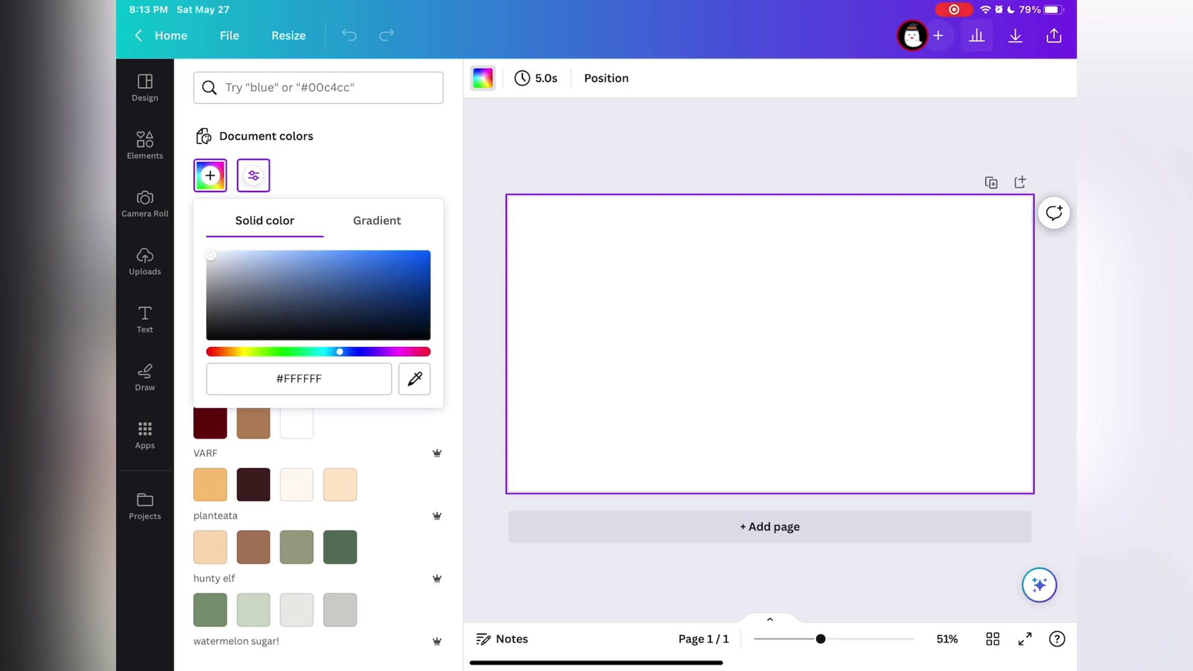
pyautogui.moveTo(210, 255)
pyautogui.mouseDown()
pyautogui.moveTo(341, 253)
pyautogui.moveTo(326, 255)
pyautogui.mouseUp()
pyautogui.click(483, 77)
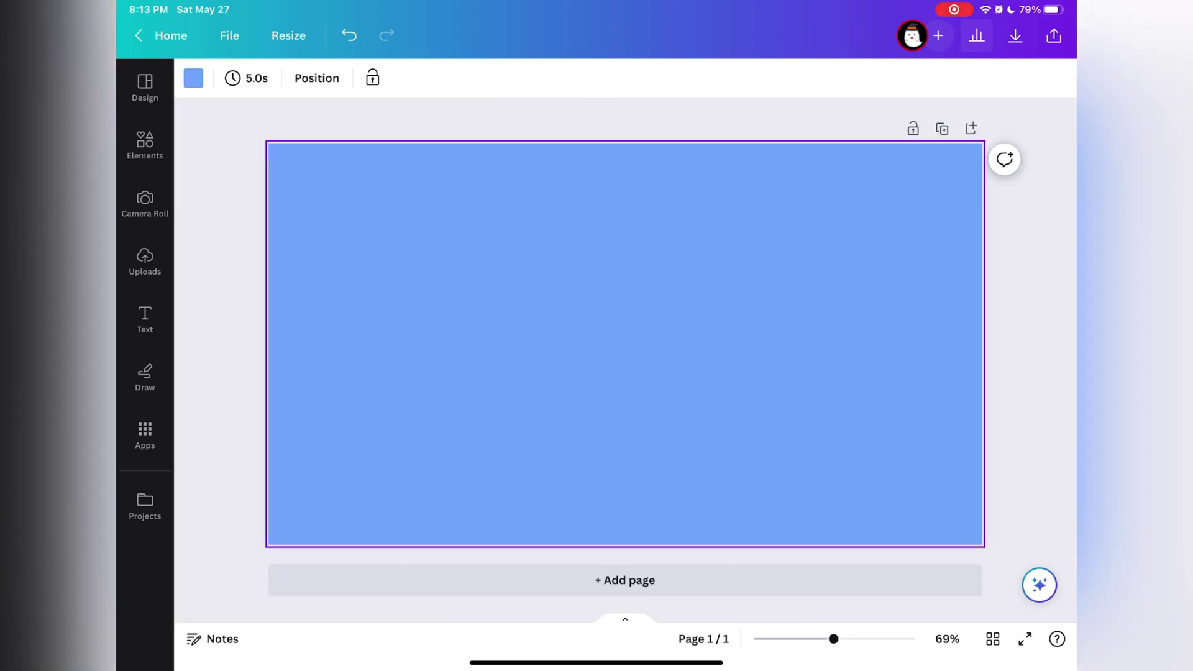
pyautogui.press('Escape')
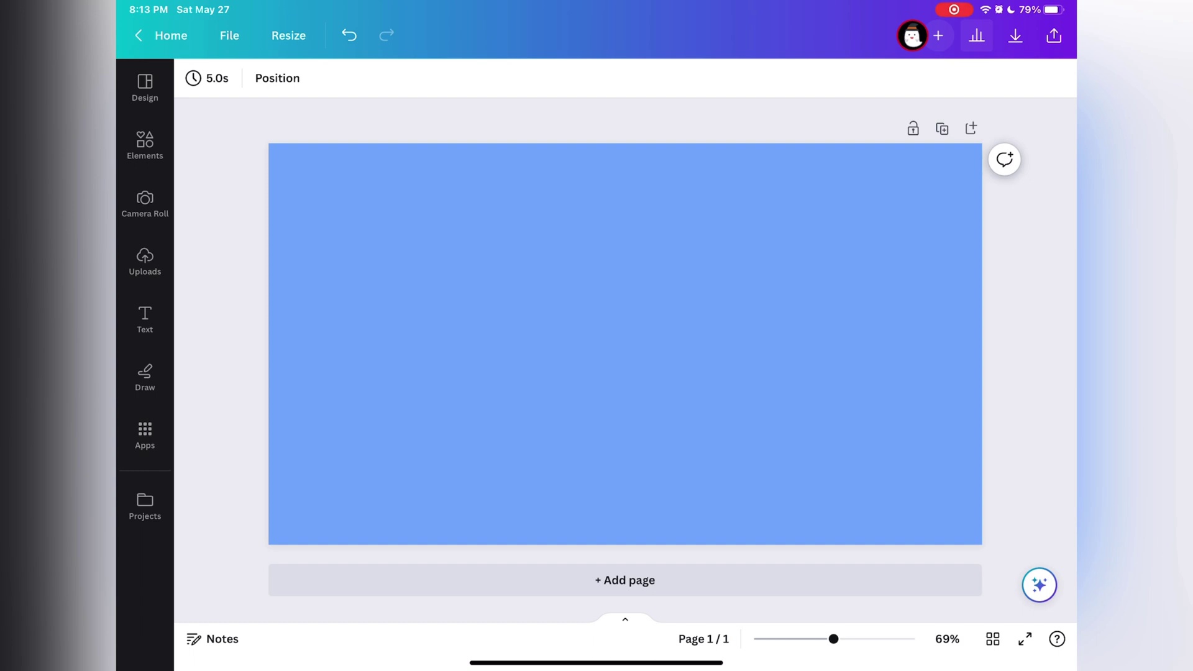
# - Add a heading reading 'BLUE' in Graphik Bold Italic
pyautogui.click(145, 319)
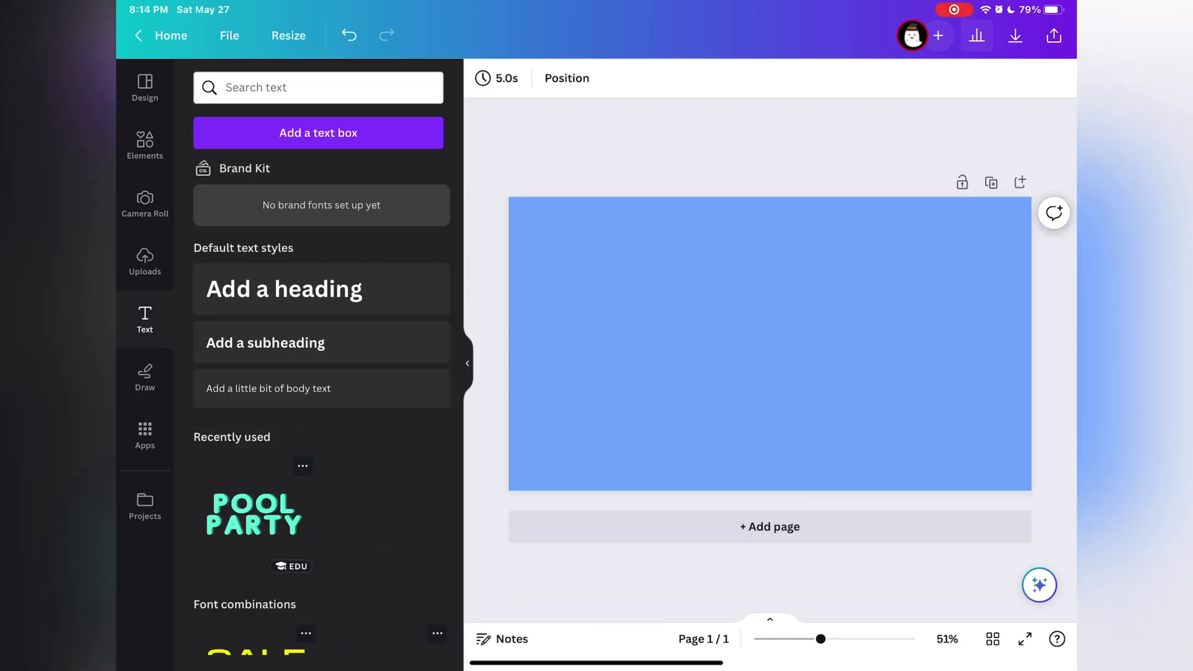
pyautogui.click(284, 290)
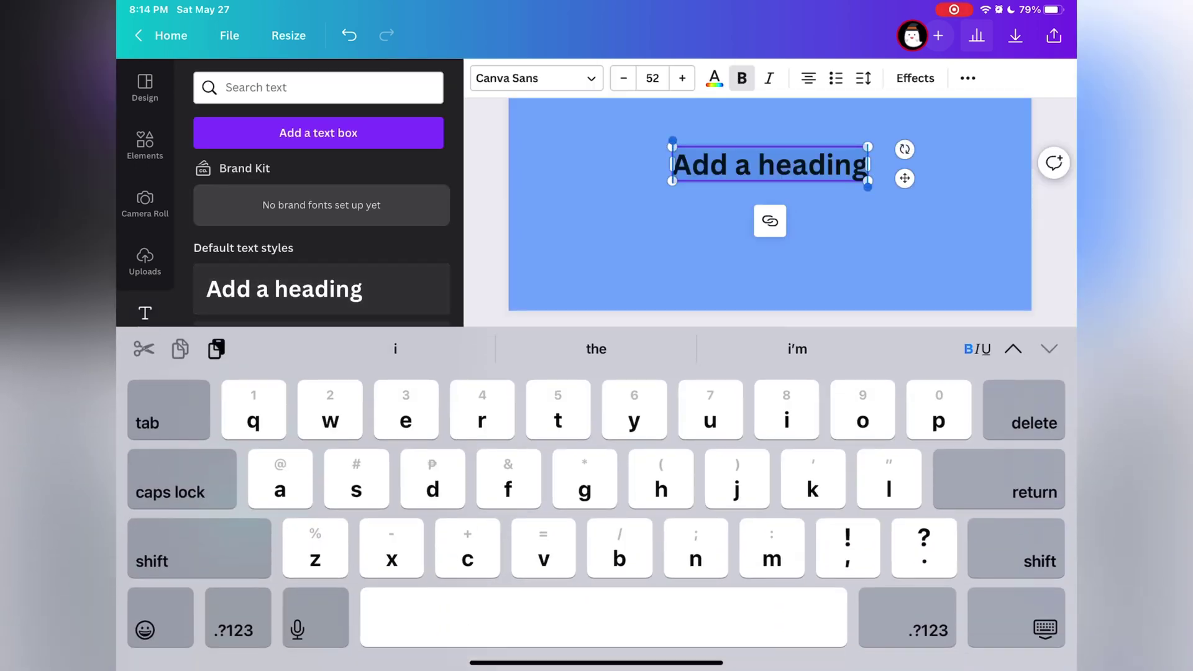
pyautogui.click(181, 478)
pyautogui.write('BLUE')
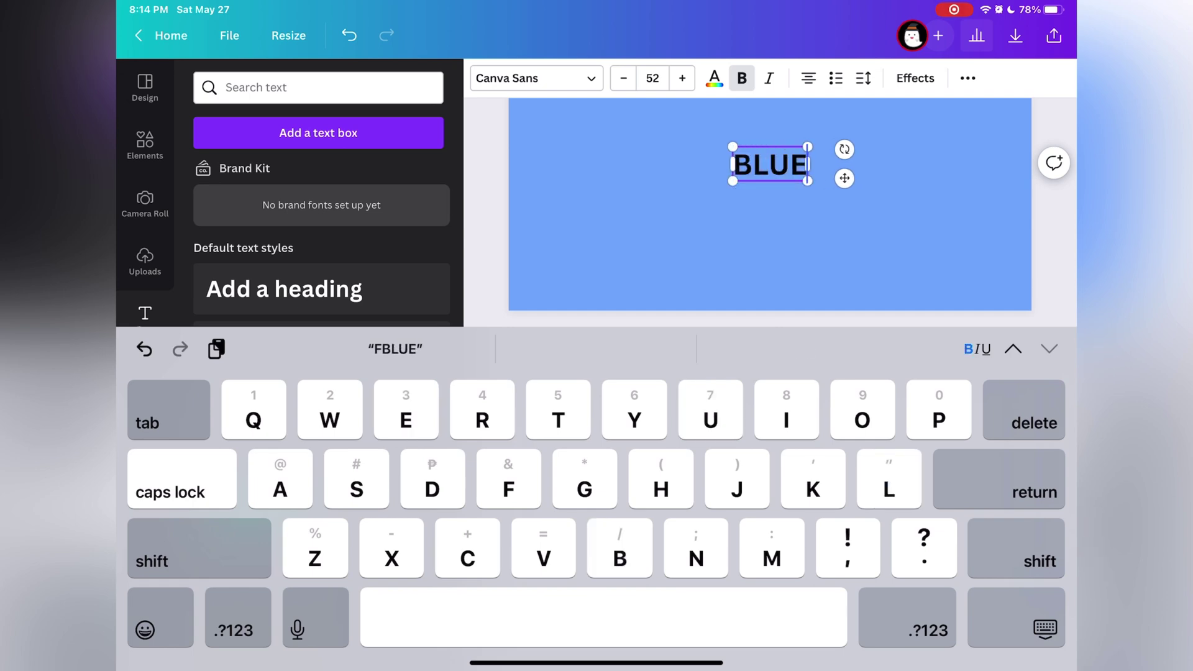
pyautogui.click(536, 78)
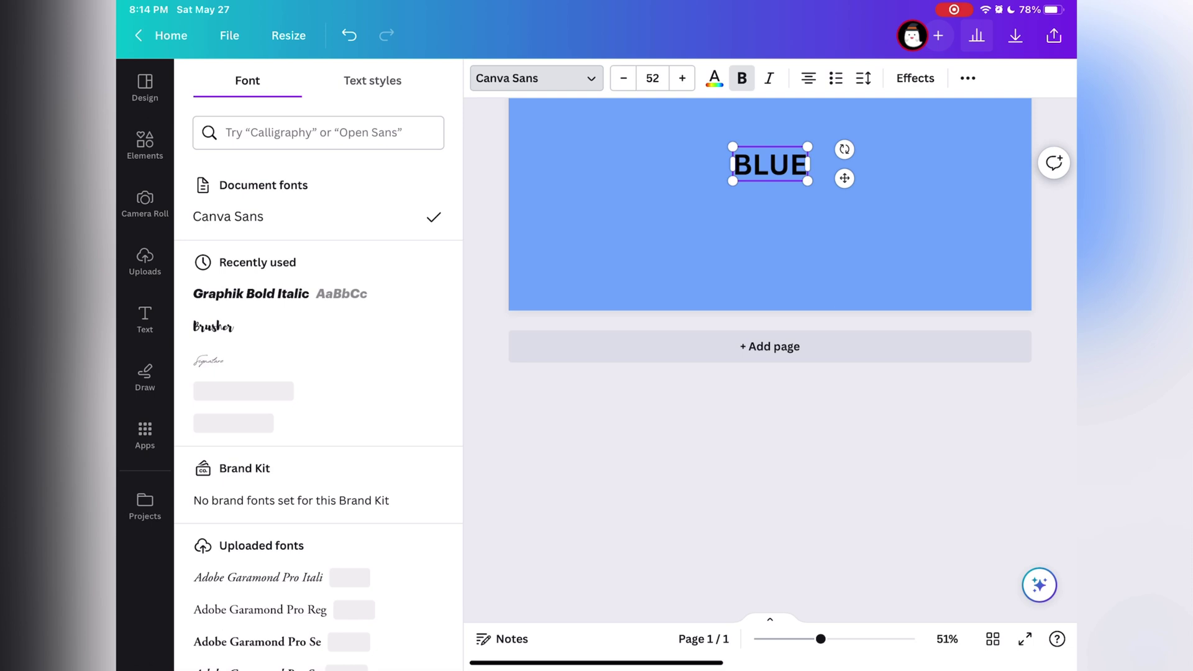
pyautogui.click(251, 294)
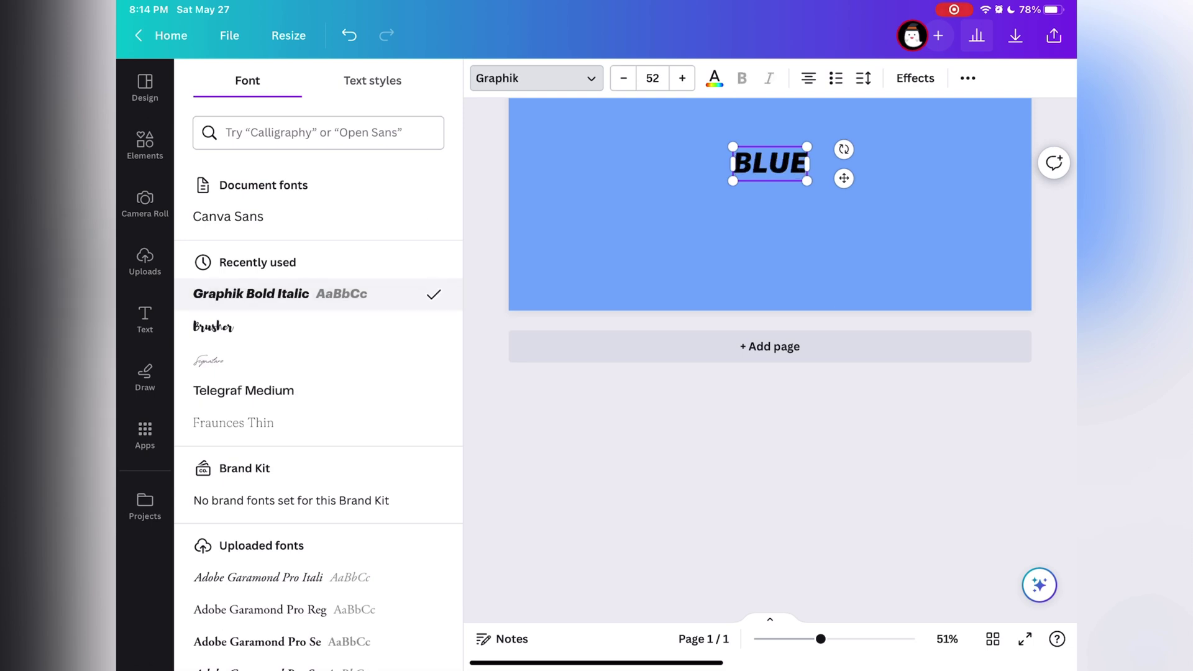
pyautogui.scroll(-3, 318, 391)
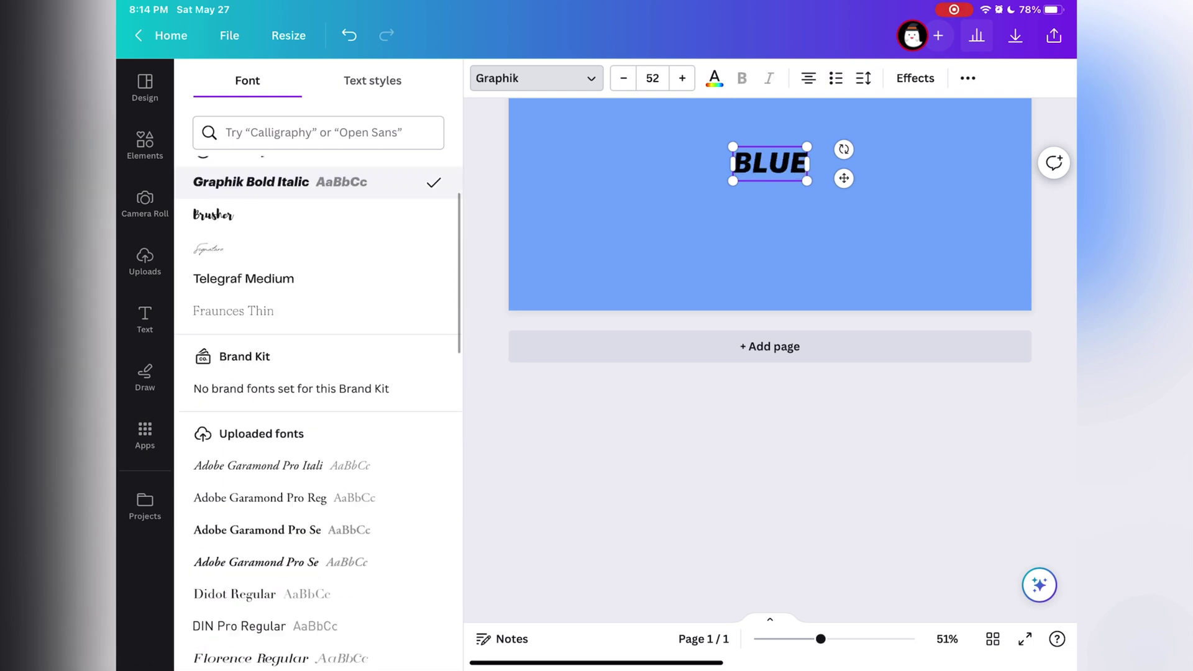
# - Add a subheading below BLUE, then delete it again
pyautogui.click(145, 319)
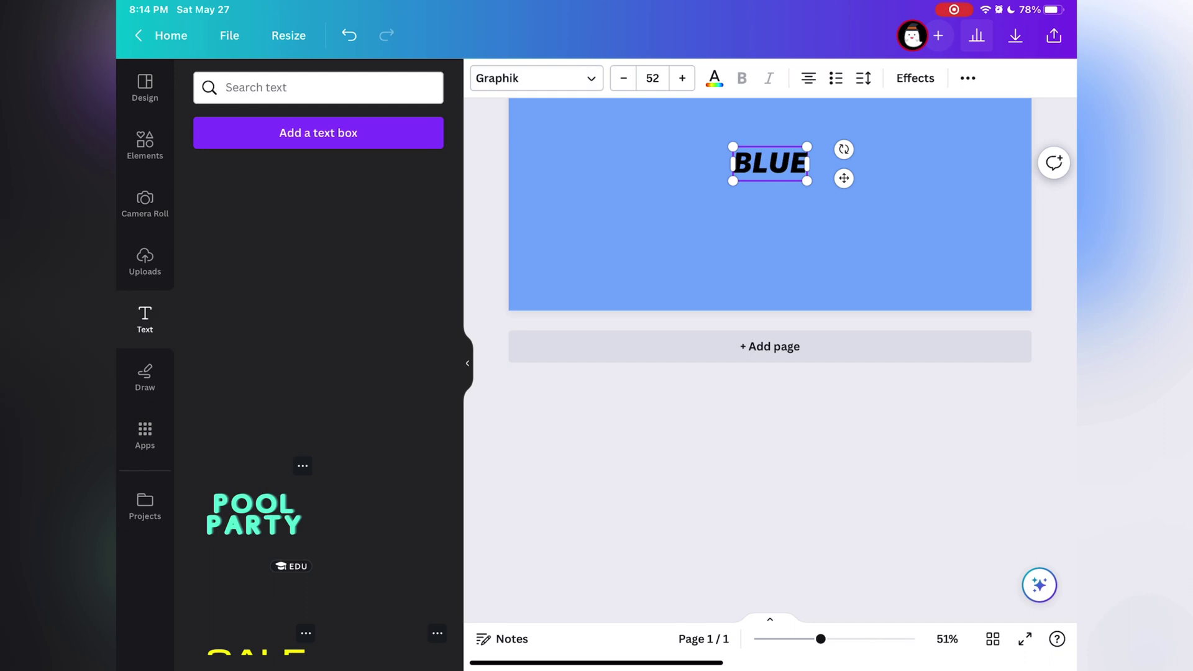
pyautogui.click(318, 256)
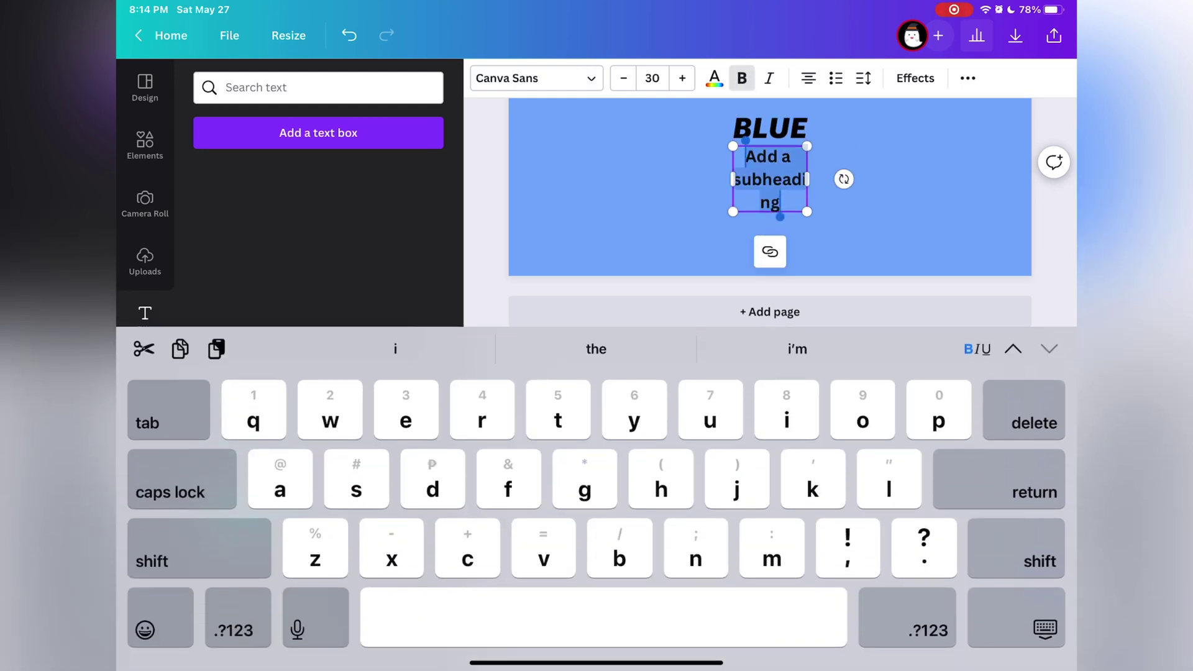
pyautogui.click(485, 187)
pyautogui.click(766, 392)
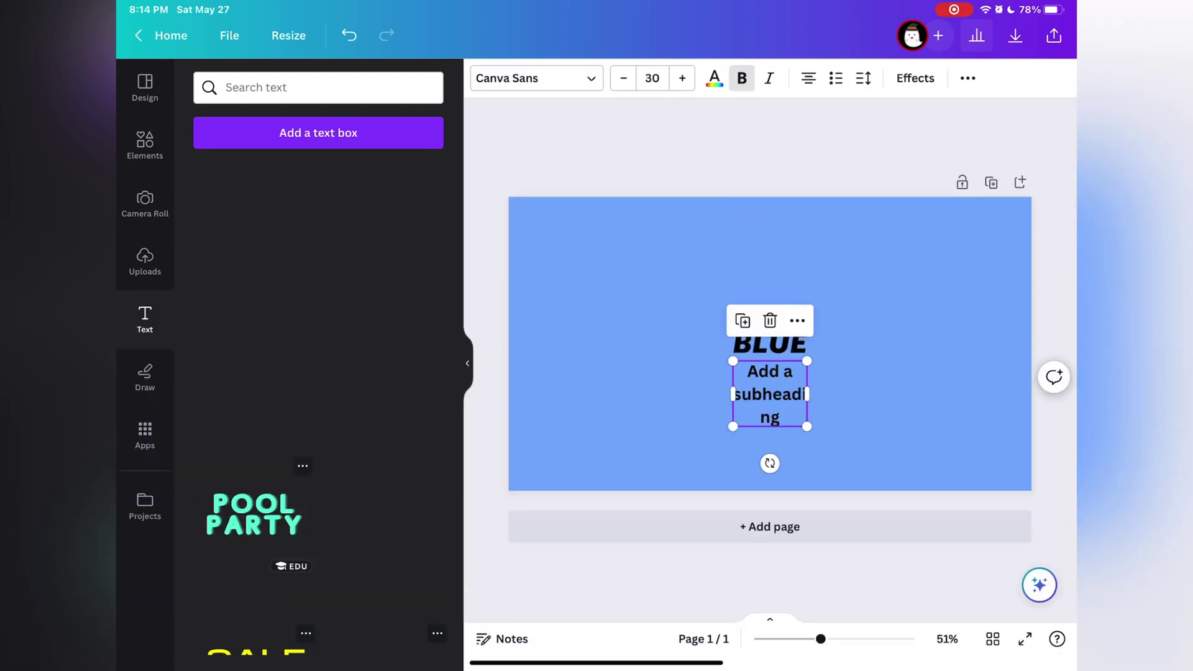
pyautogui.click(770, 320)
pyautogui.click(466, 363)
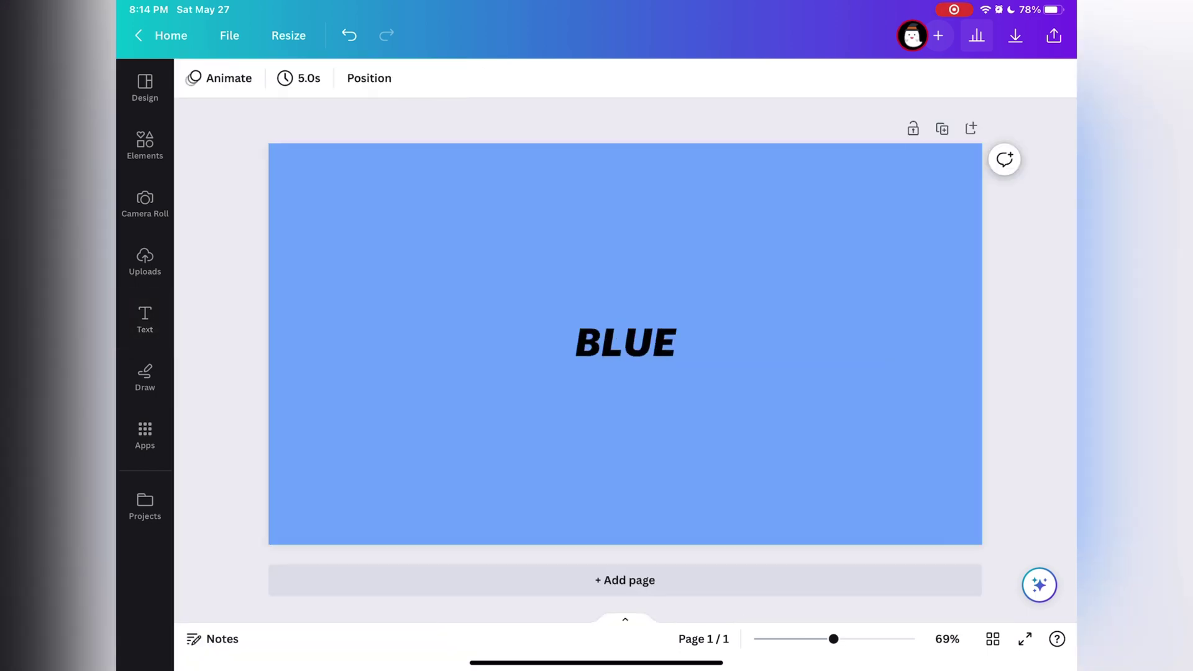
# - Enlarge BLUE to span the page, centre it and colour it white #FFFFFF
pyautogui.click(624, 342)
pyautogui.moveTo(673, 364); pyautogui.dragTo(961, 495)
pyautogui.moveTo(1003, 205); pyautogui.dragTo(1009, 206)
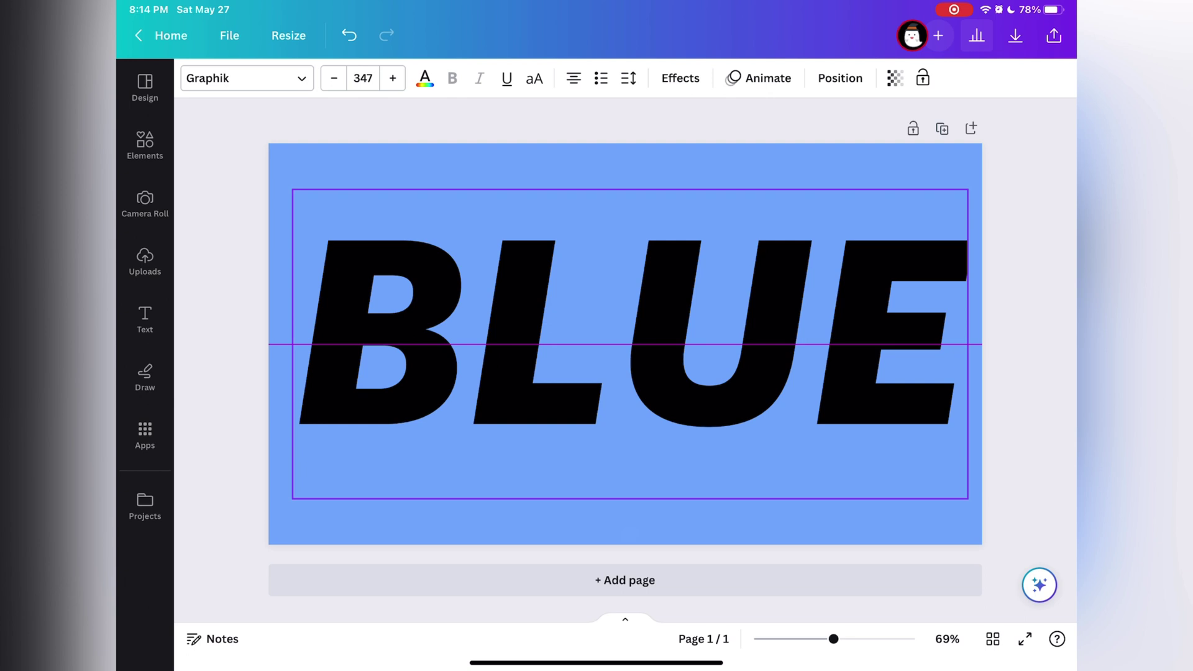
pyautogui.moveTo(629, 344); pyautogui.dragTo(625, 344)
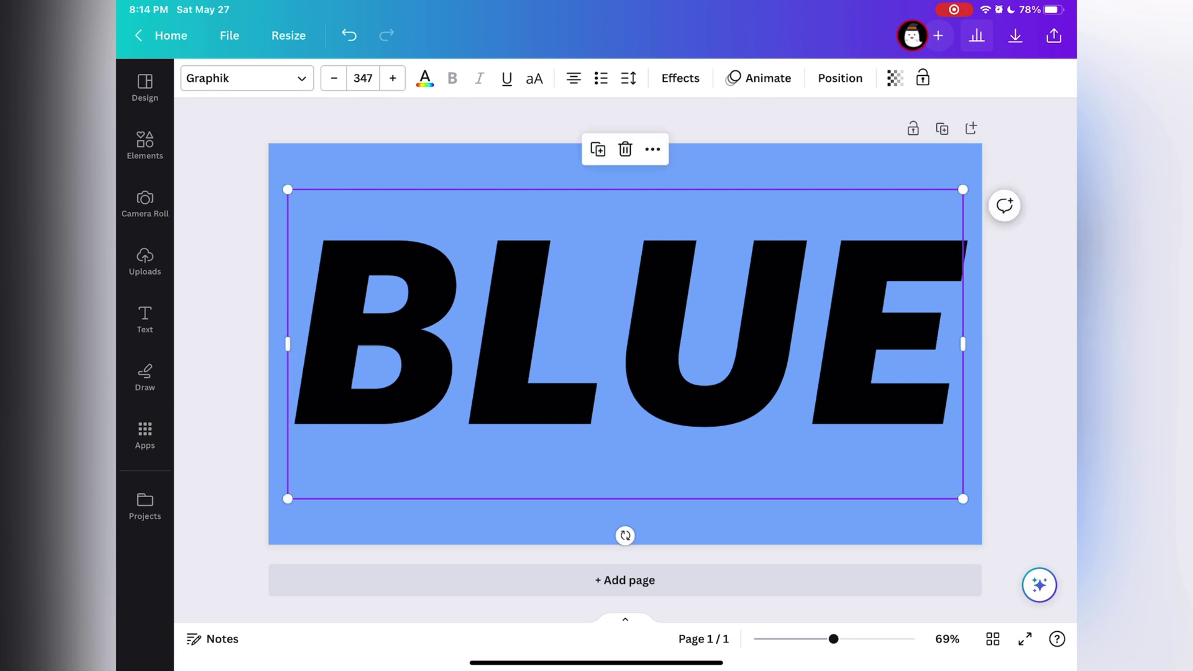
pyautogui.click(425, 77)
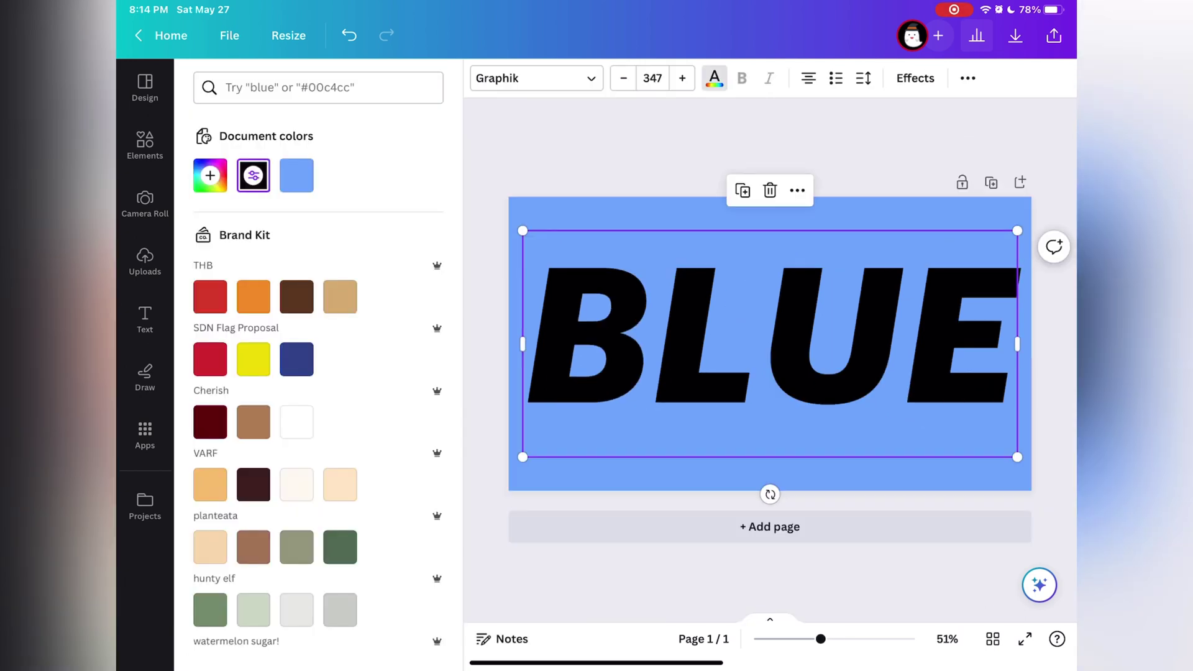
pyautogui.click(209, 176)
pyautogui.moveTo(217, 222); pyautogui.dragTo(211, 216)
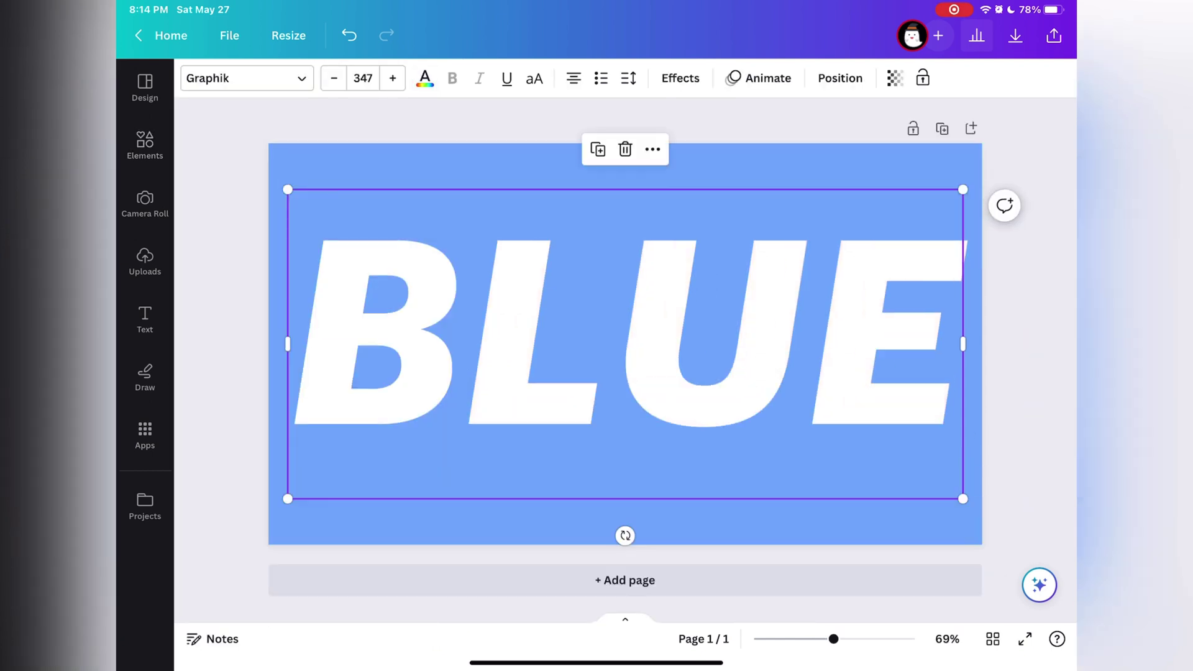
# - Apply a Lift shadow effect to BLUE with intensity raised to 55
pyautogui.click(679, 77)
pyautogui.click(404, 179)
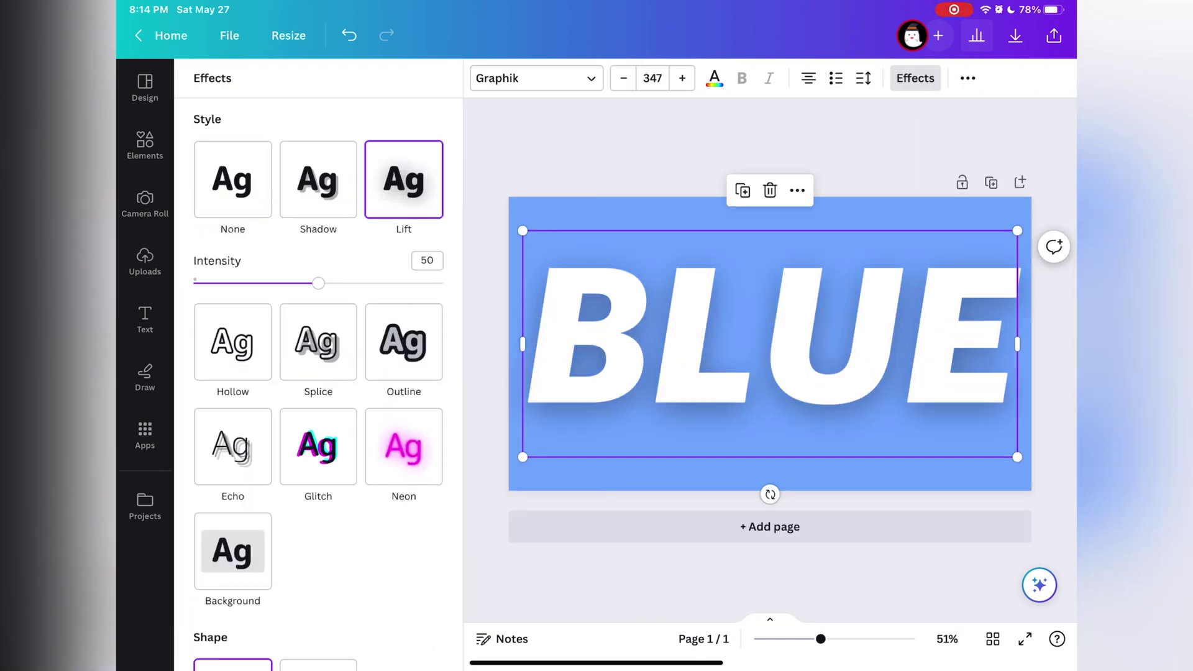
pyautogui.moveTo(318, 283)
pyautogui.mouseDown()
pyautogui.moveTo(337, 282)
pyautogui.moveTo(322, 282)
pyautogui.mouseUp()
pyautogui.click(914, 77)
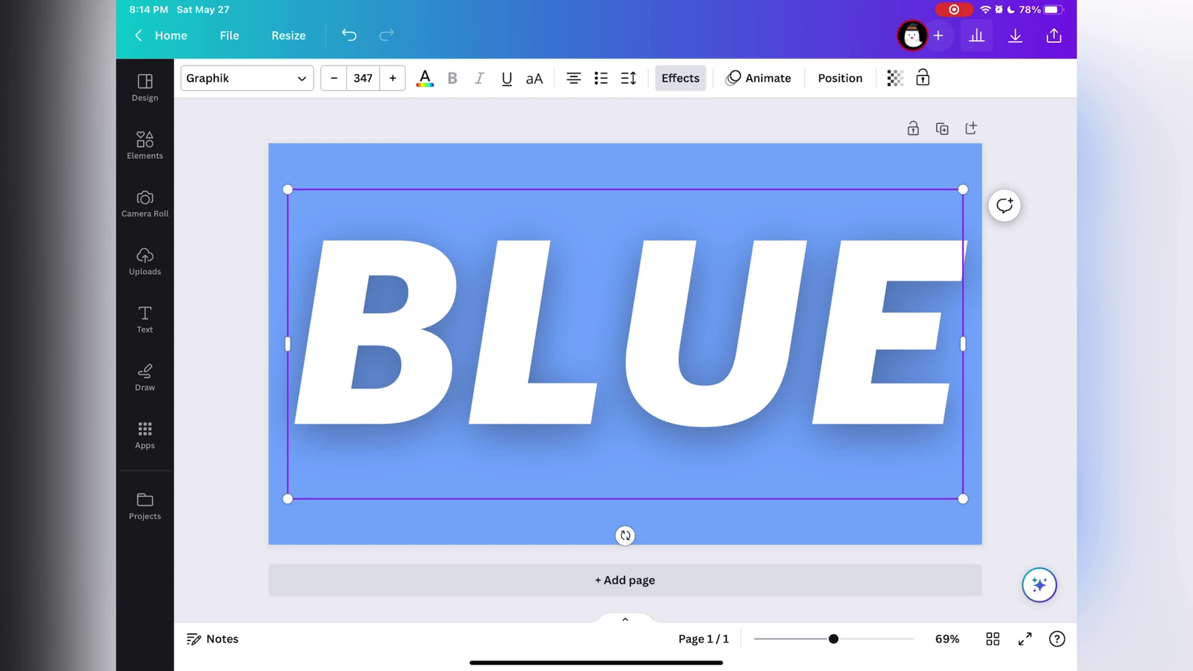
pyautogui.press('Escape')
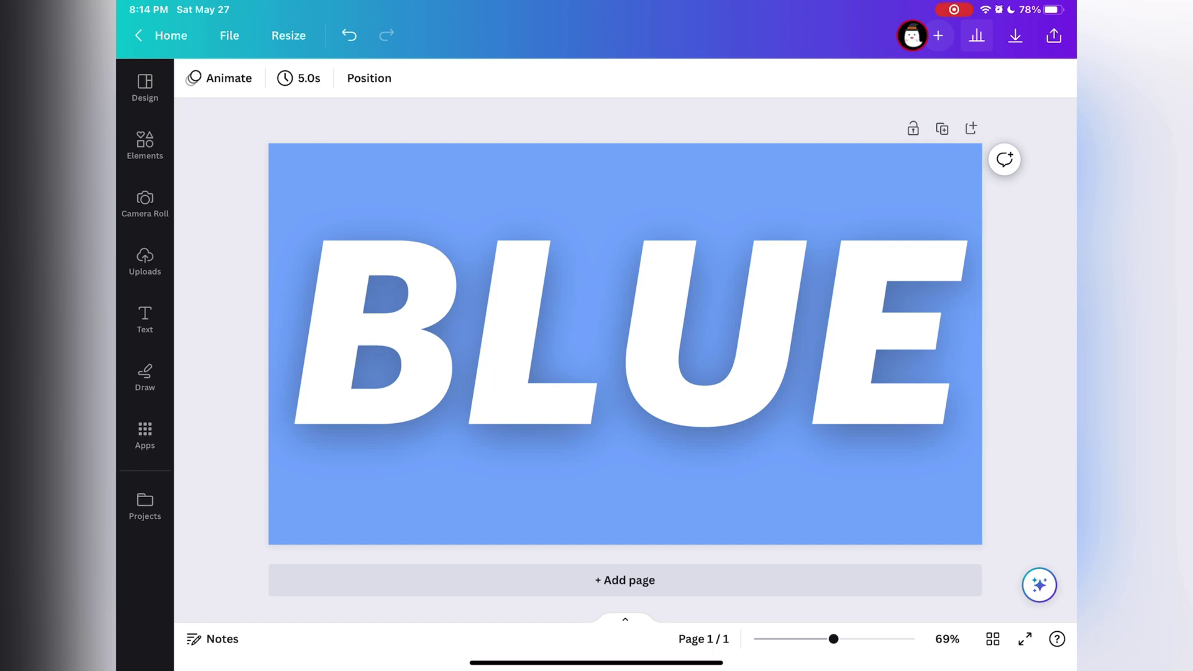
# - Search Elements for 'gradient' and add the white-to-teal gradient graphic
pyautogui.click(145, 144)
pyautogui.click(280, 88)
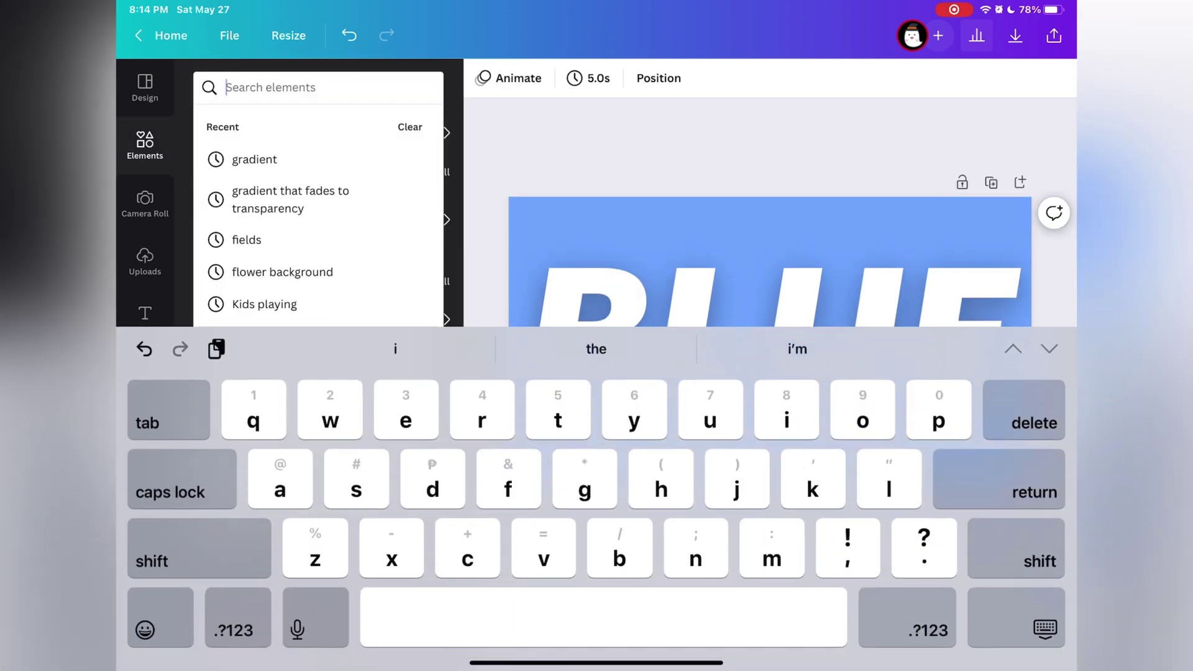
pyautogui.click(255, 158)
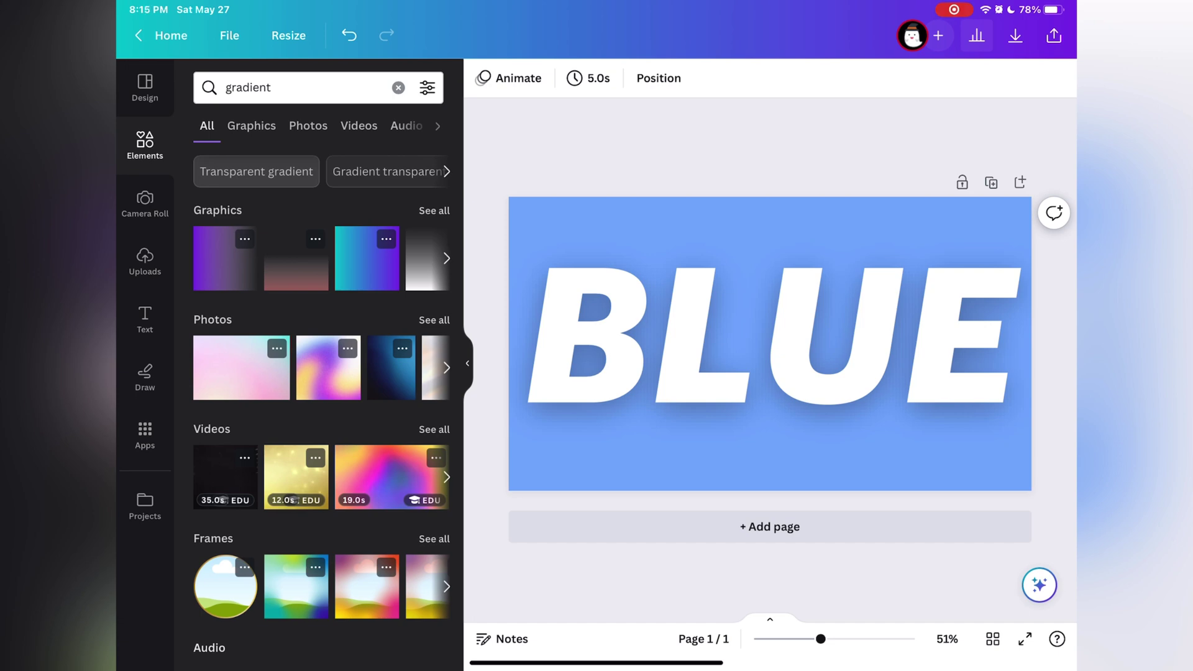
pyautogui.click(434, 211)
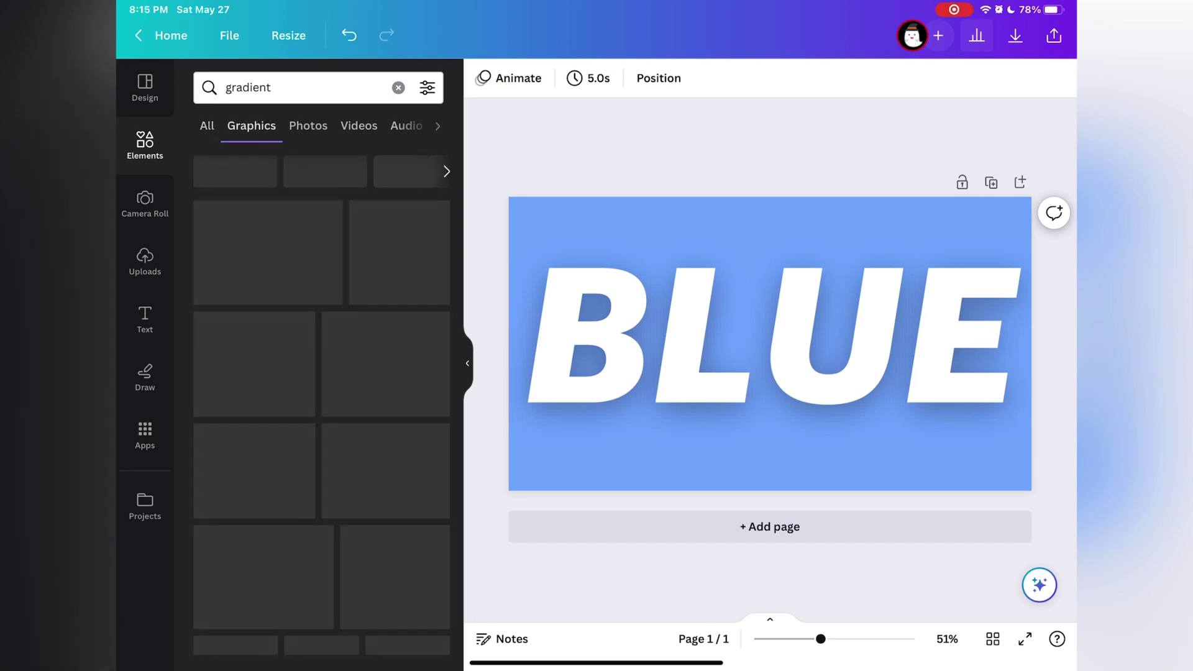
pyautogui.click(233, 414)
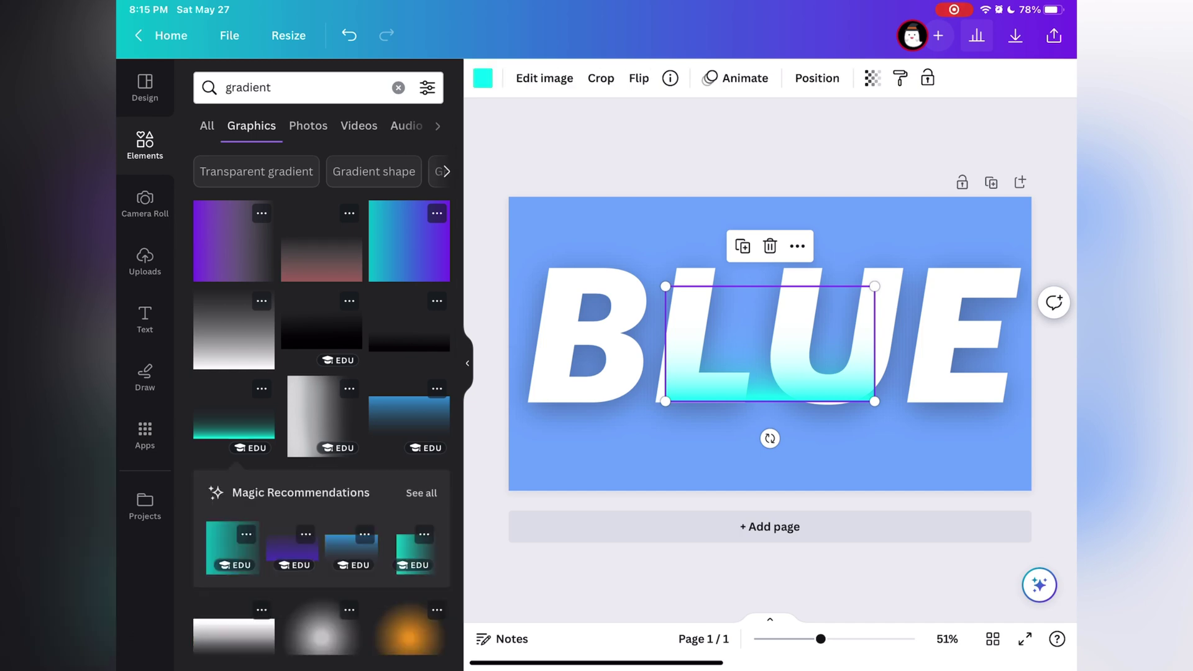
# - Move the gradient graphic over the letters BL
pyautogui.click(468, 362)
pyautogui.moveTo(625, 343); pyautogui.dragTo(411, 221)
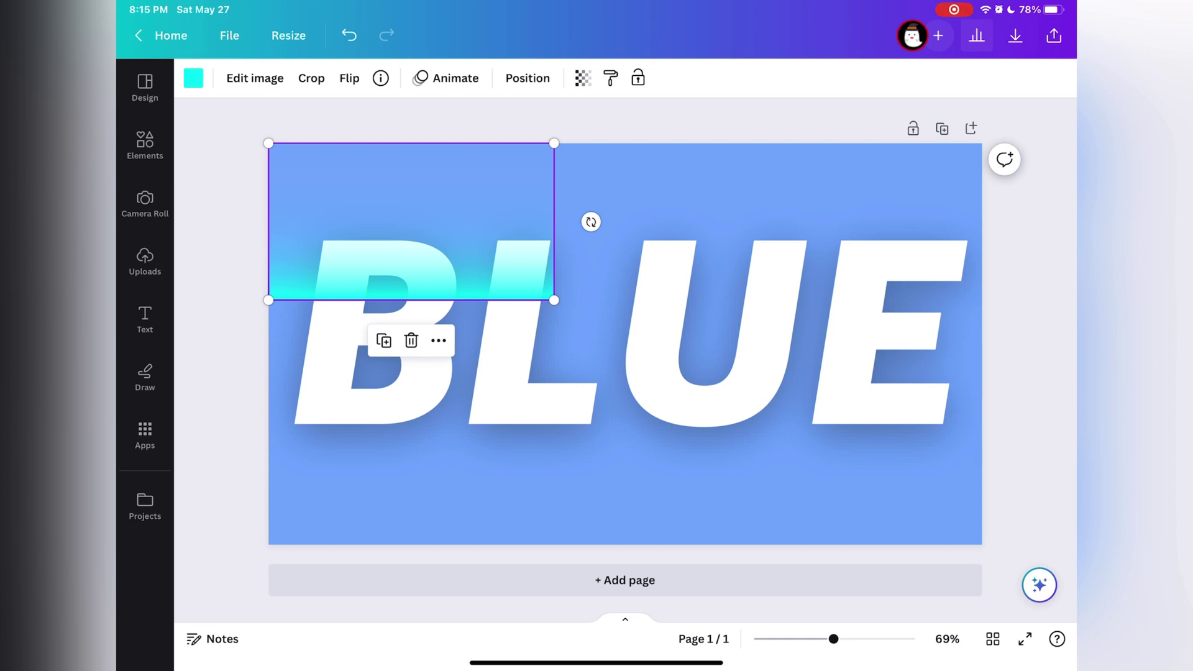
pyautogui.moveTo(411, 221)
pyautogui.mouseDown()
pyautogui.moveTo(410, 402)
pyautogui.moveTo(405, 369)
pyautogui.mouseUp()
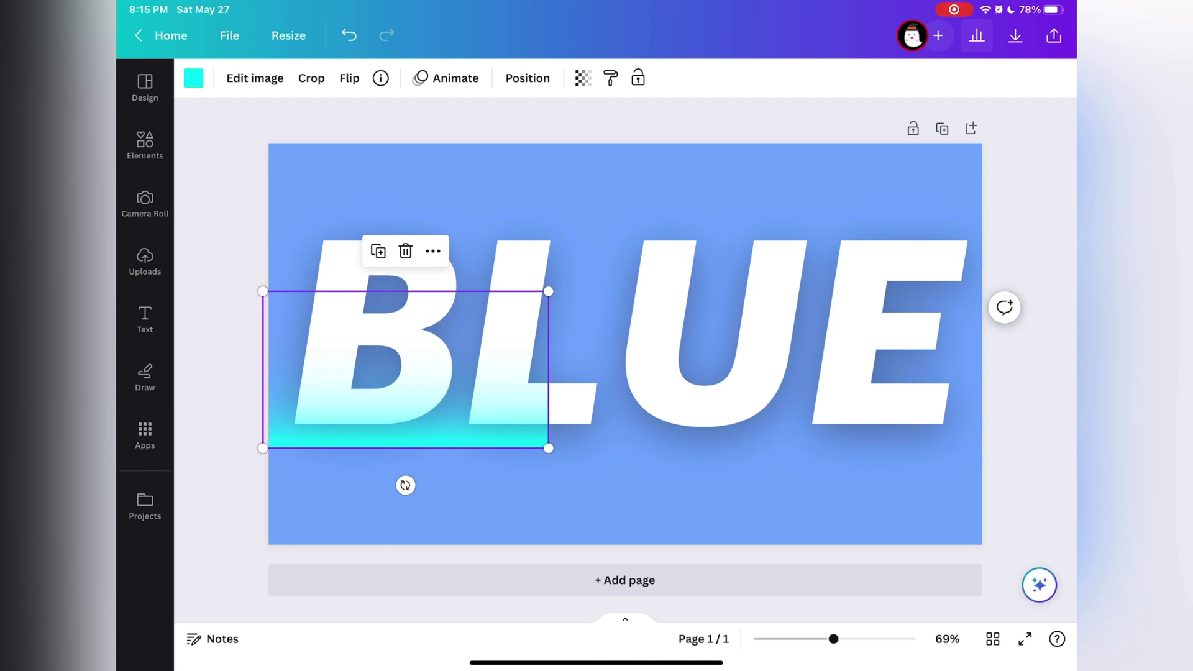
# - Change the gradient's teal band to the page blue and enlarge it over the whole word
pyautogui.click(194, 77)
pyautogui.click(296, 176)
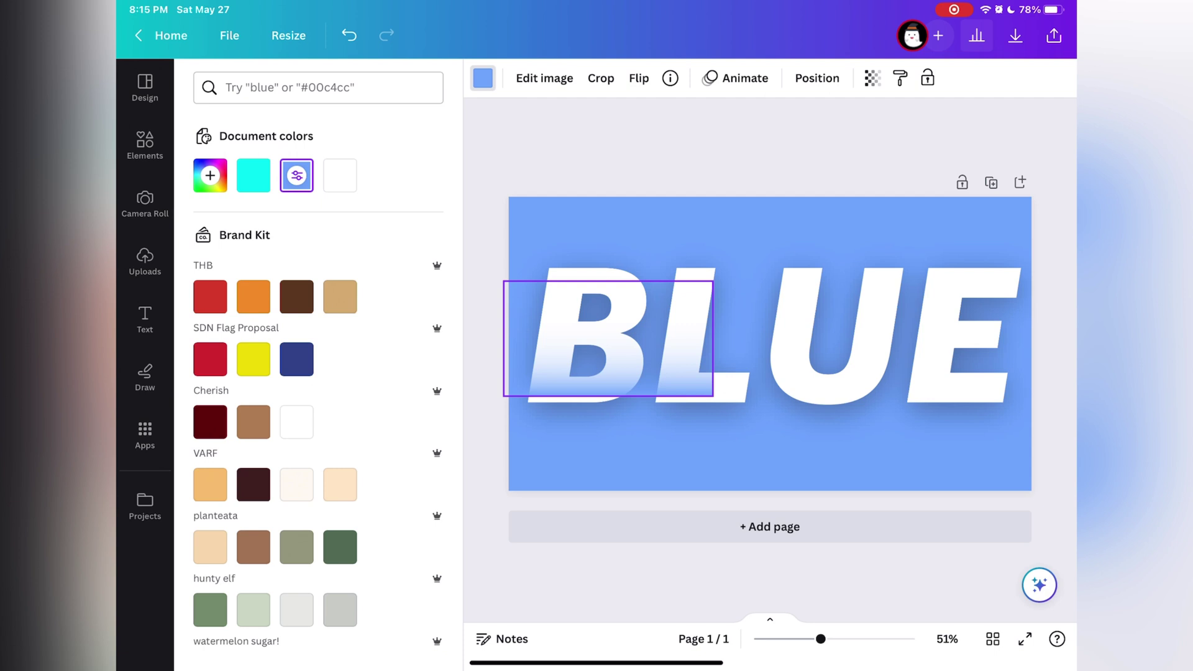
pyautogui.moveTo(712, 419); pyautogui.dragTo(1013, 554)
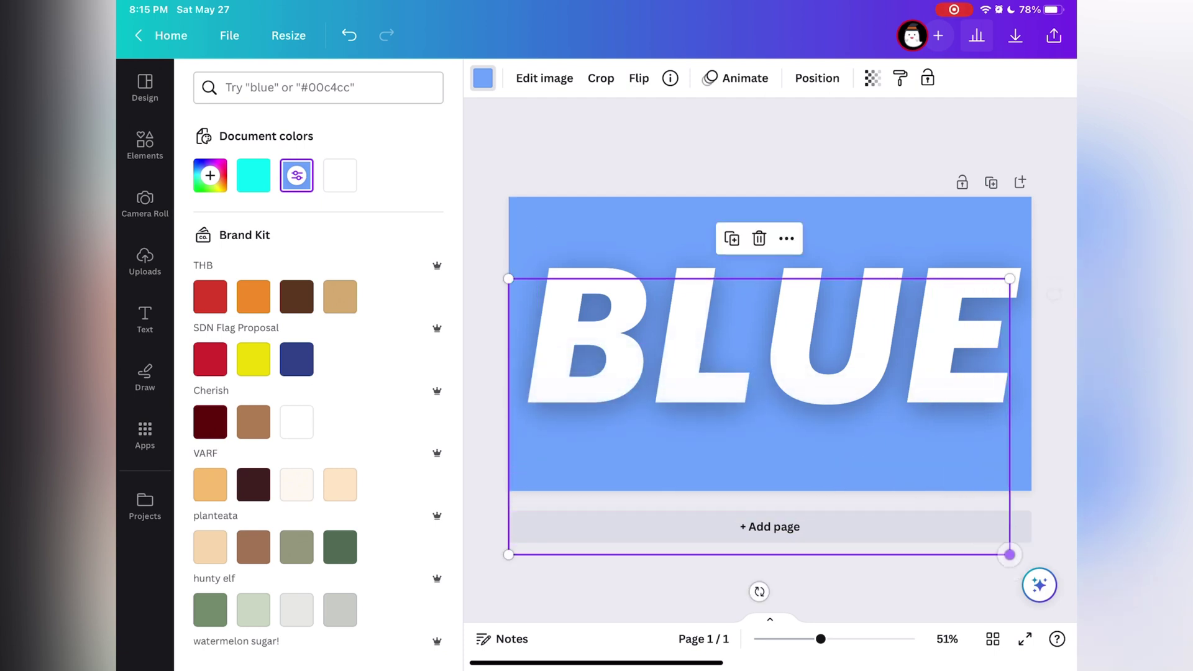
pyautogui.moveTo(754, 410)
pyautogui.mouseDown()
pyautogui.moveTo(746, 342)
pyautogui.moveTo(758, 353)
pyautogui.moveTo(759, 307)
pyautogui.moveTo(759, 406)
pyautogui.mouseUp()
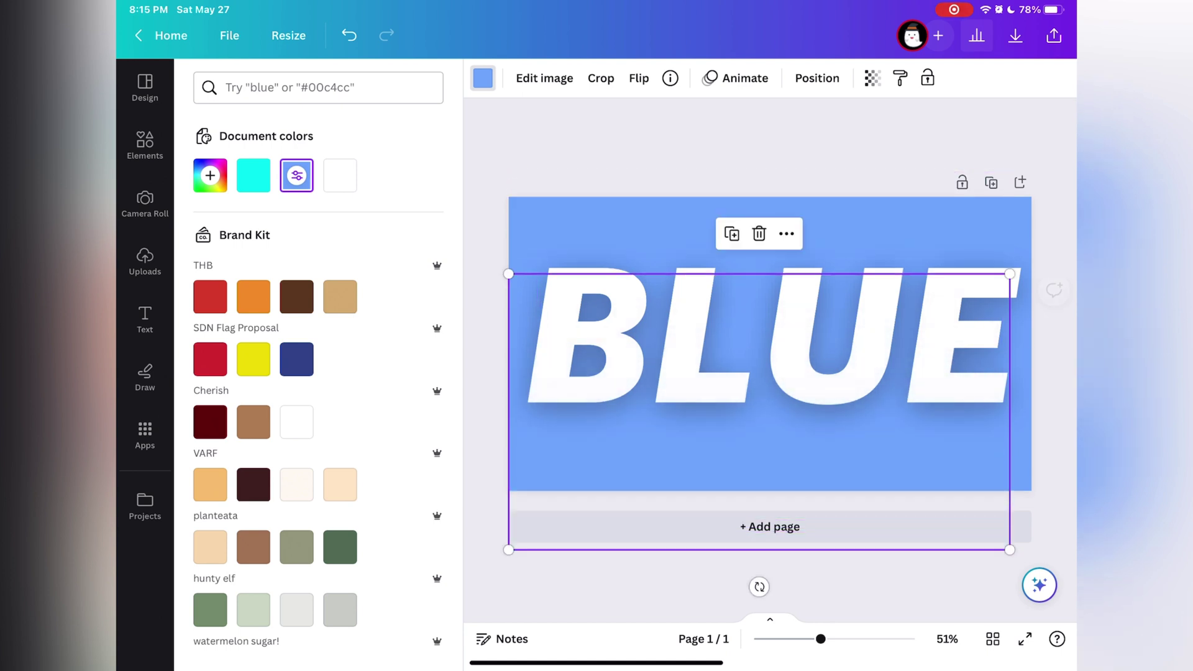
# - Nudge BLUE down, then move the gradient up and widen it to page width
pyautogui.click(773, 335)
pyautogui.moveTo(624, 346); pyautogui.dragTo(624, 380)
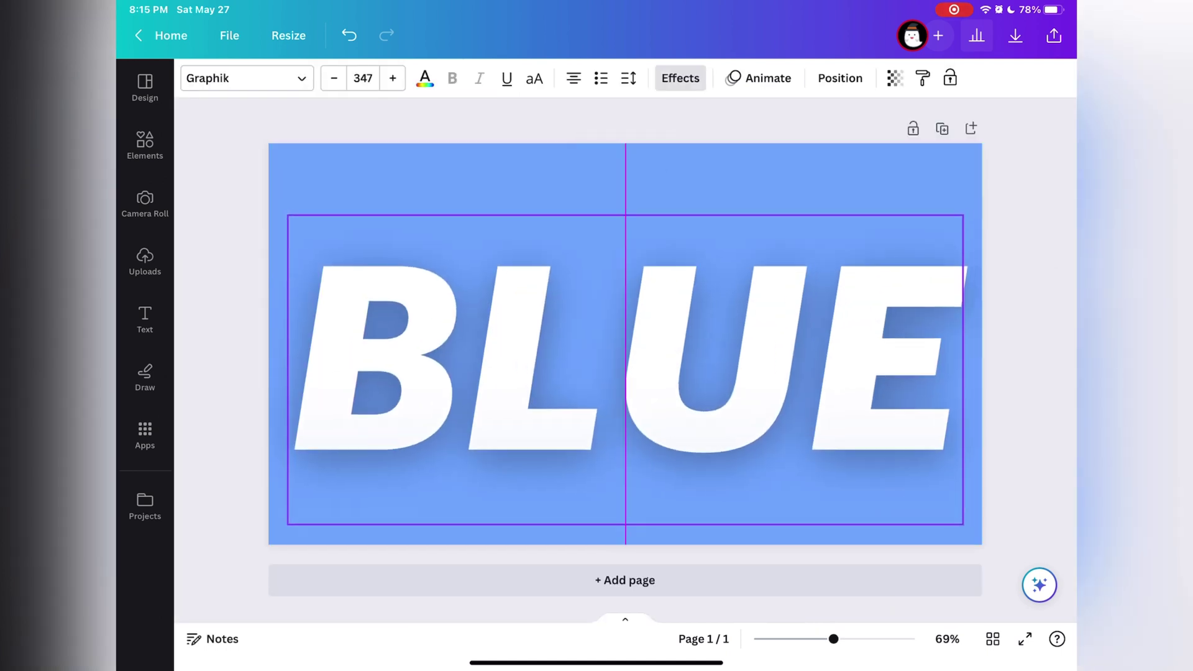
pyautogui.click(625, 494)
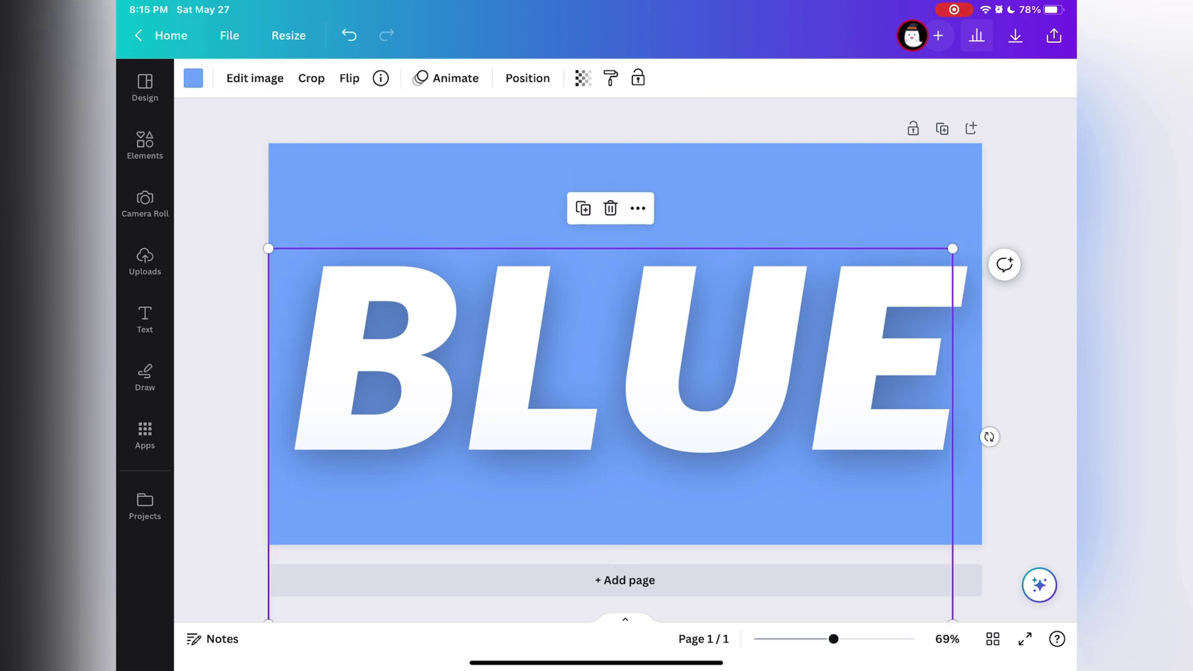
pyautogui.moveTo(611, 434)
pyautogui.mouseDown()
pyautogui.moveTo(621, 306)
pyautogui.moveTo(608, 304)
pyautogui.mouseUp()
pyautogui.moveTo(951, 494); pyautogui.dragTo(982, 510)
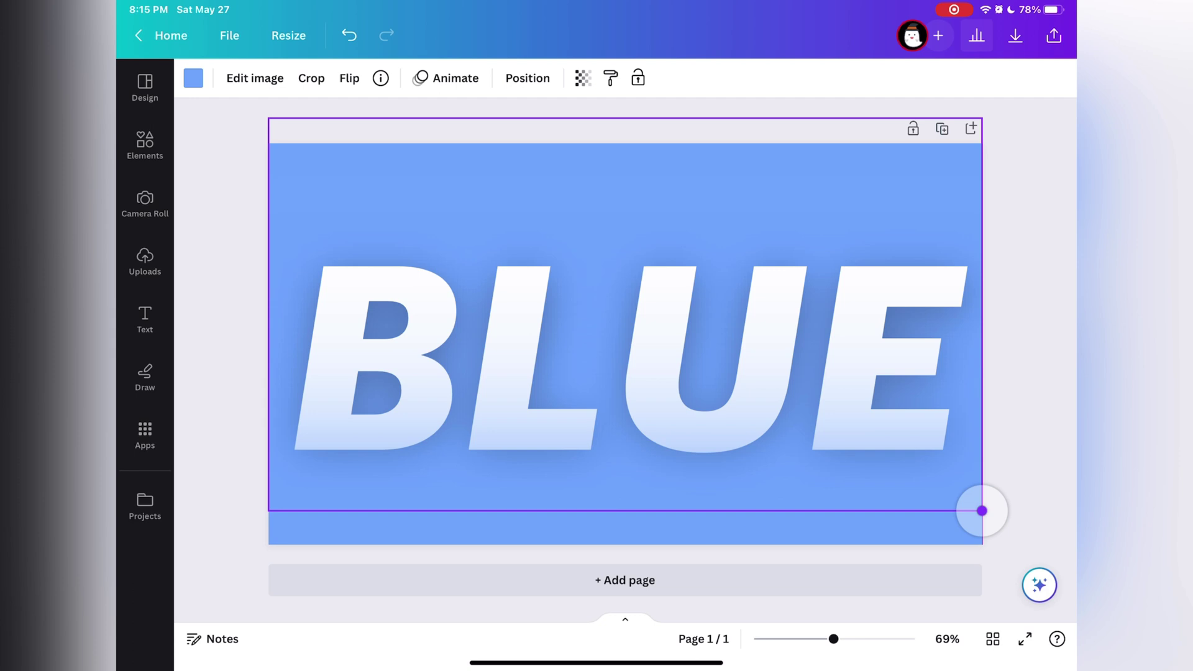
pyautogui.click(997, 522)
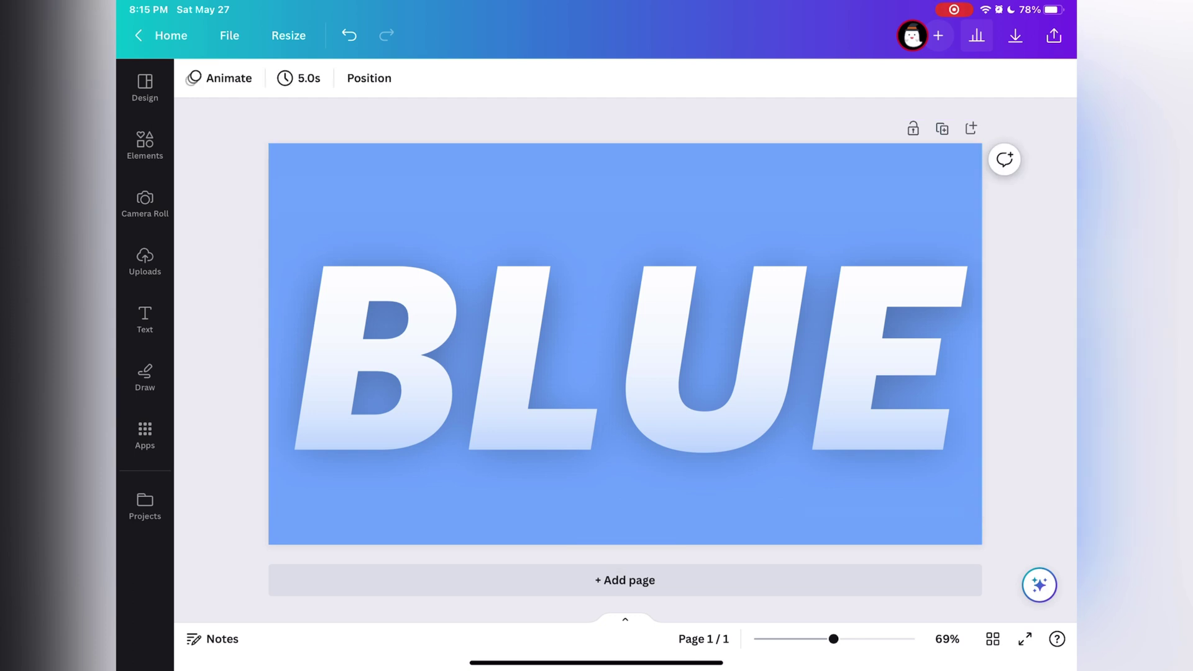
# - Lower the gradient so the fade sits near the letters' base, then deselect
pyautogui.click(625, 315)
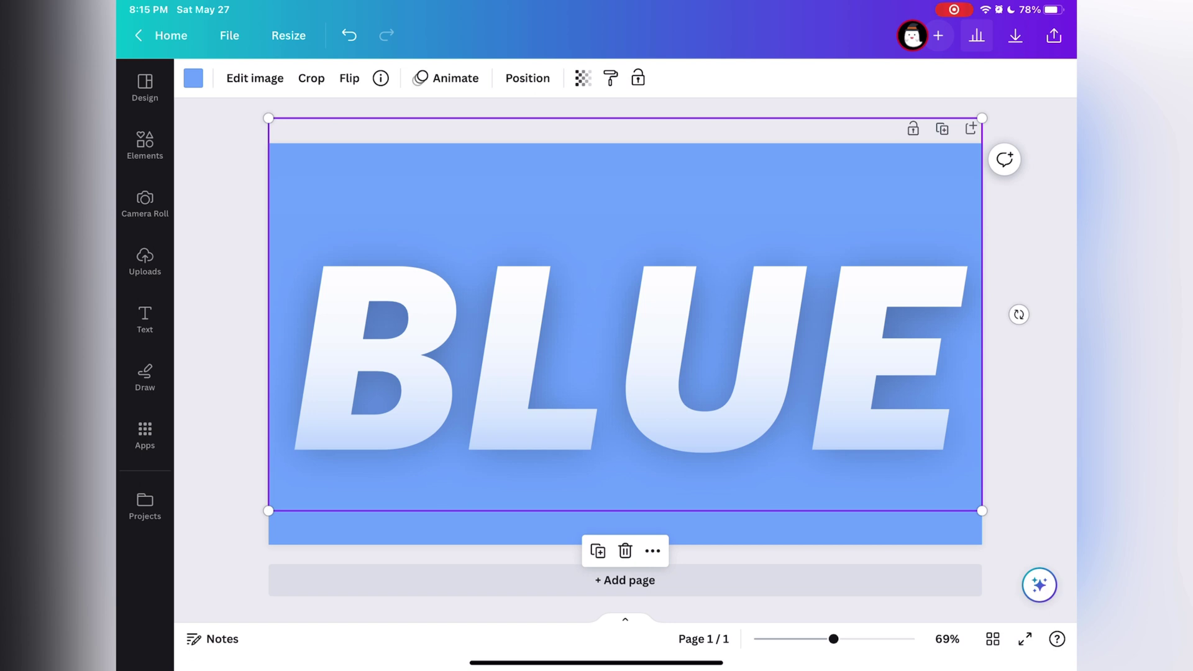
pyautogui.click(625, 364)
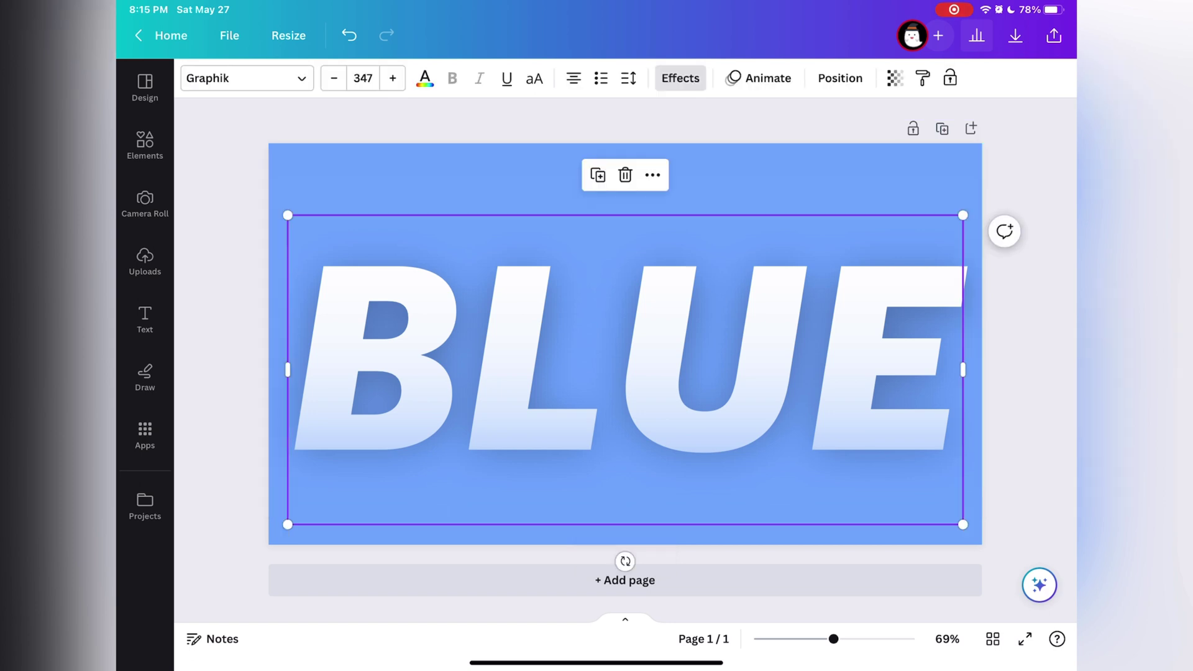
pyautogui.click(419, 177)
pyautogui.moveTo(624, 373)
pyautogui.mouseDown()
pyautogui.moveTo(633, 416)
pyautogui.moveTo(625, 389)
pyautogui.mouseUp()
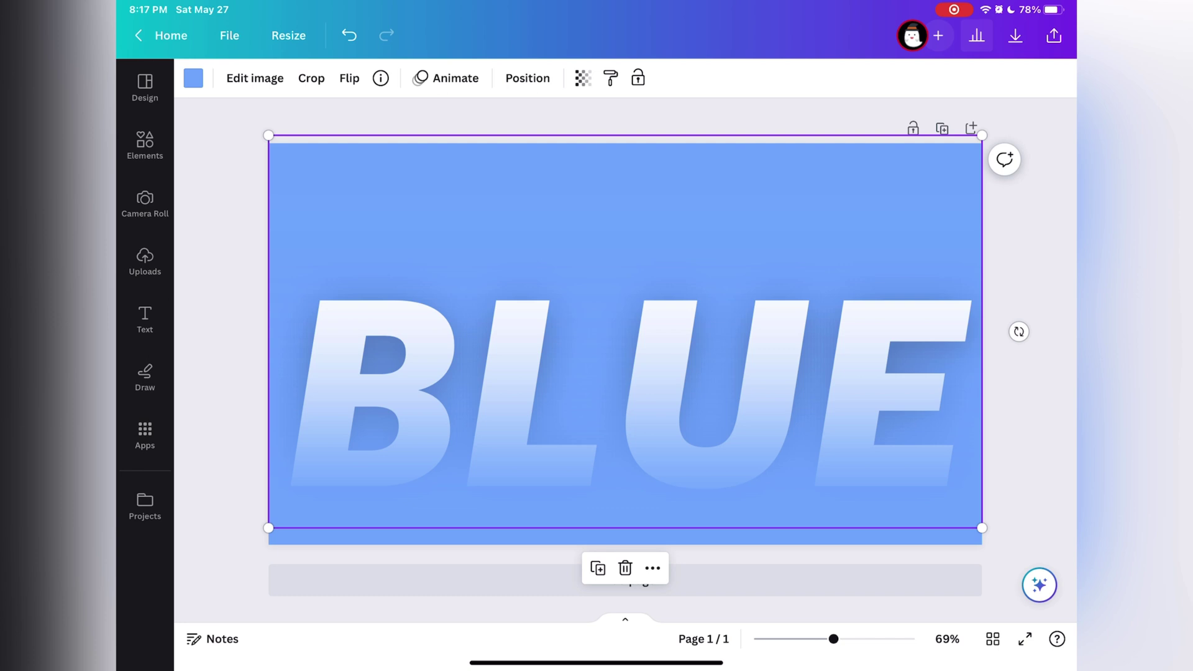
pyautogui.press('Escape')
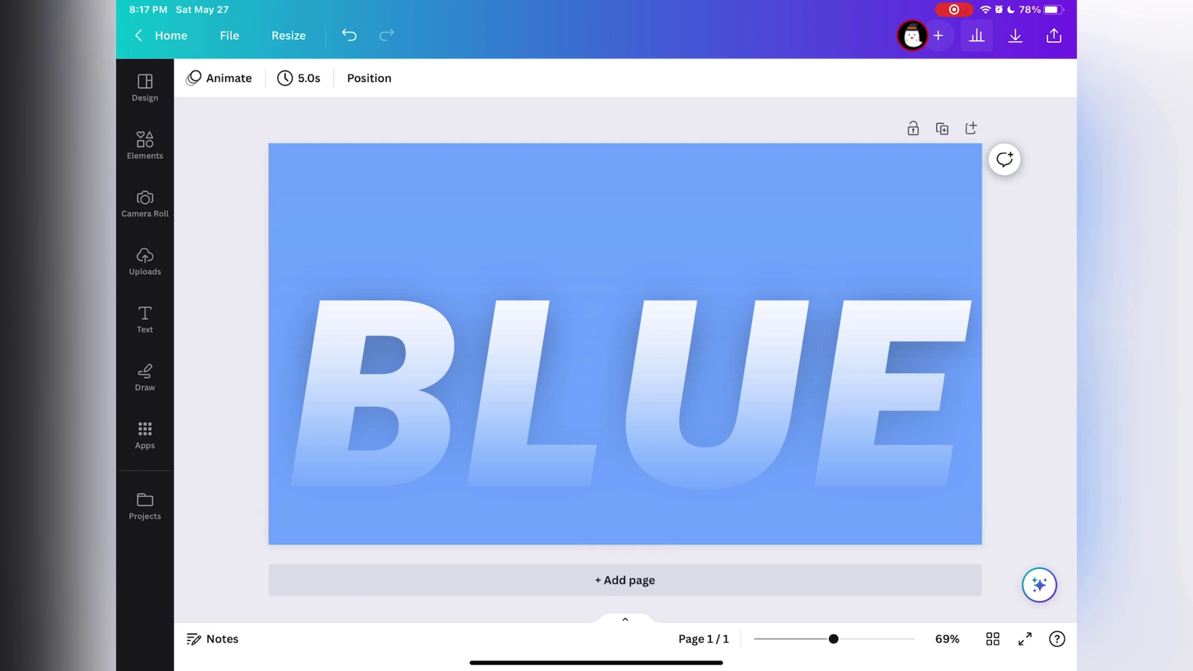
pyautogui.click(625, 345)
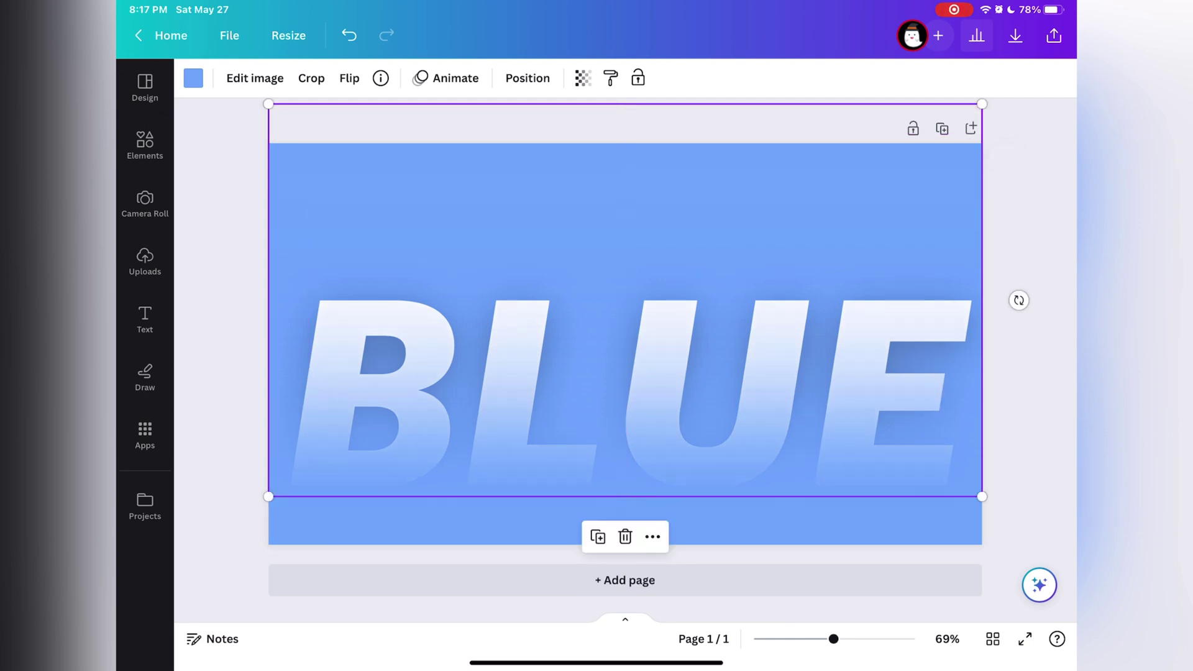
pyautogui.moveTo(624, 345)
pyautogui.mouseDown()
pyautogui.moveTo(619, 315)
pyautogui.moveTo(625, 345)
pyautogui.mouseUp()
pyautogui.click(1025, 373)
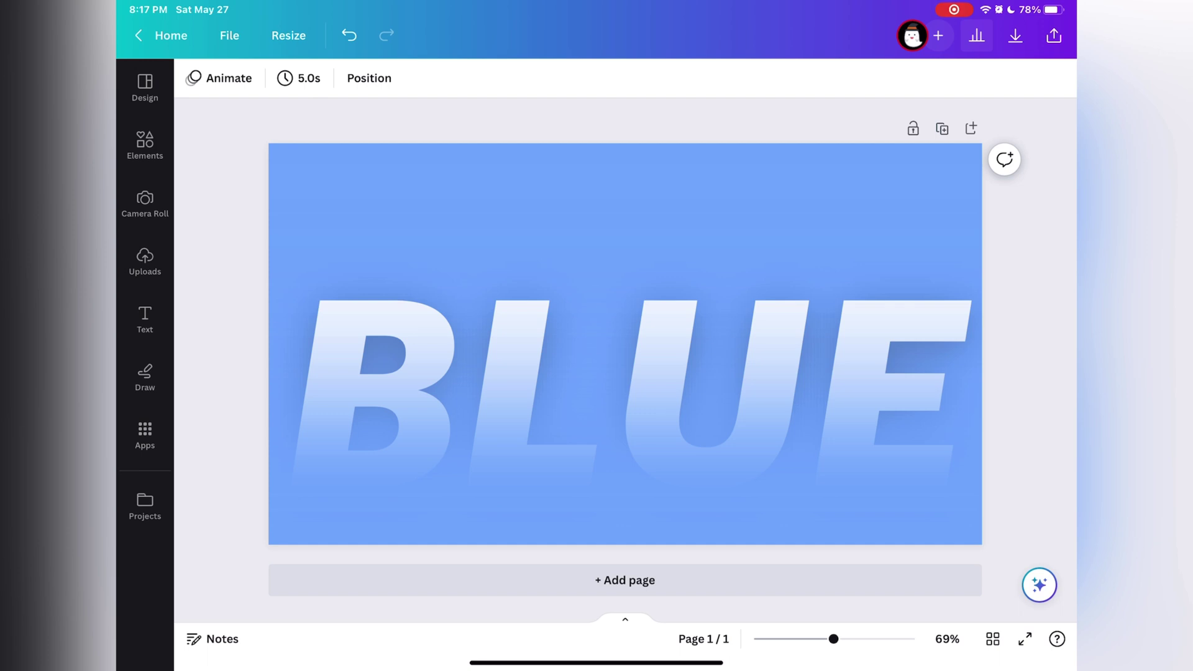
# - Add a heading text box, enlarge it and retype its text as 'fade'
pyautogui.click(145, 318)
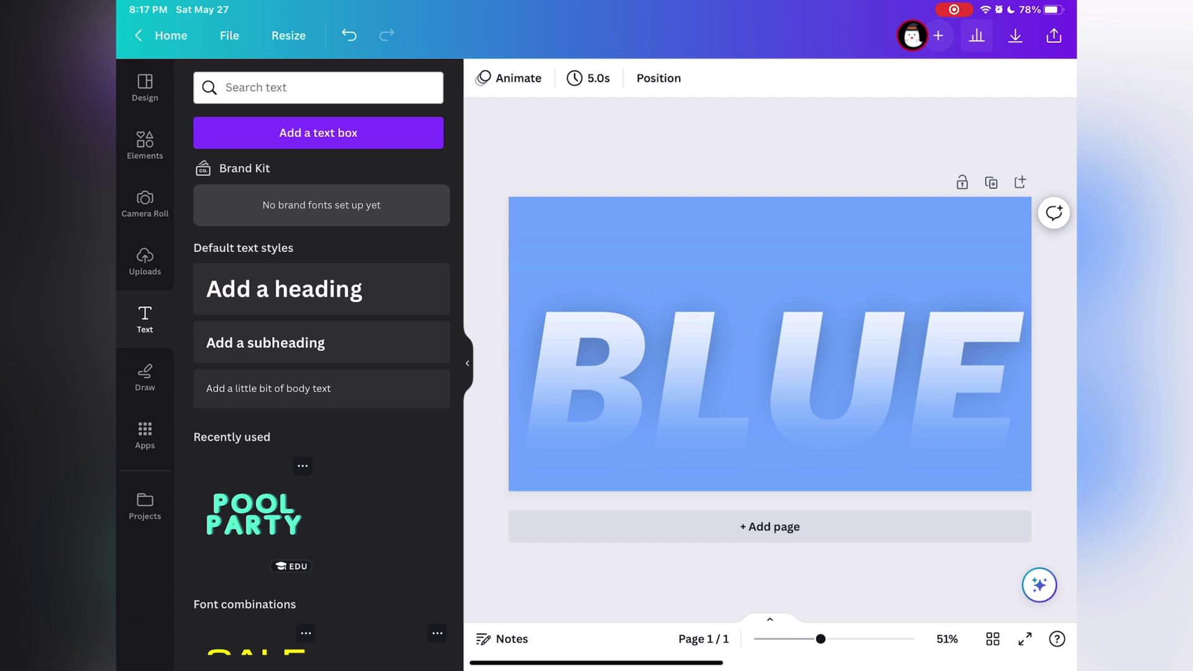
pyautogui.click(284, 289)
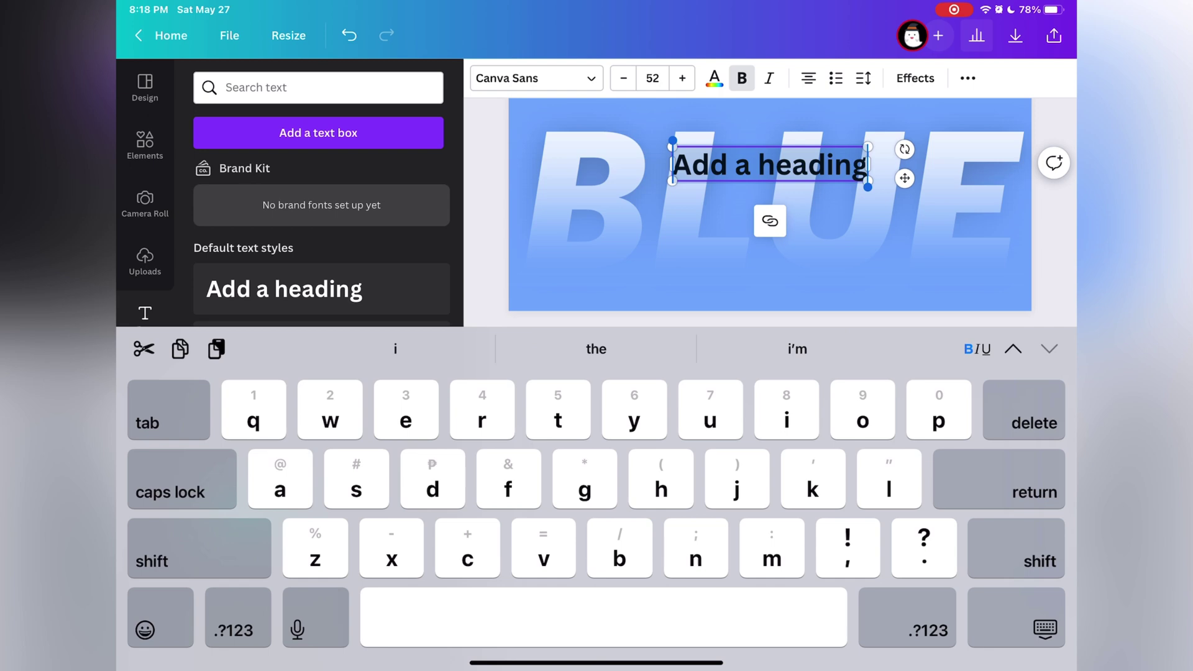
pyautogui.write('color')
pyautogui.click(536, 77)
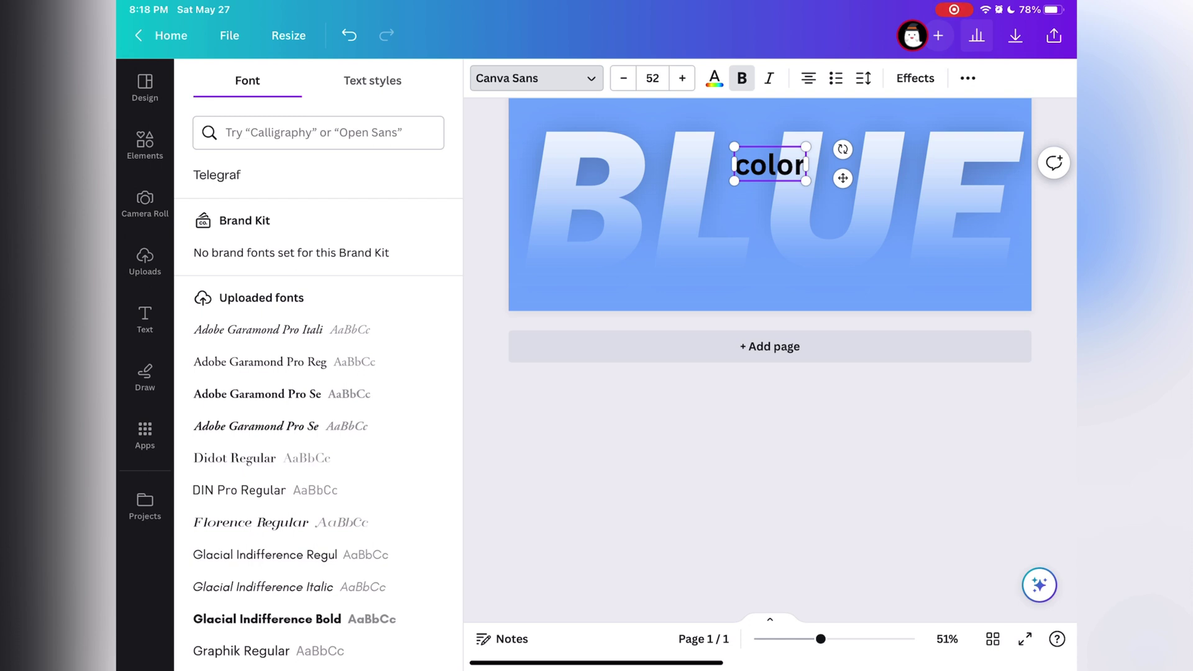
pyautogui.moveTo(806, 180); pyautogui.dragTo(824, 190)
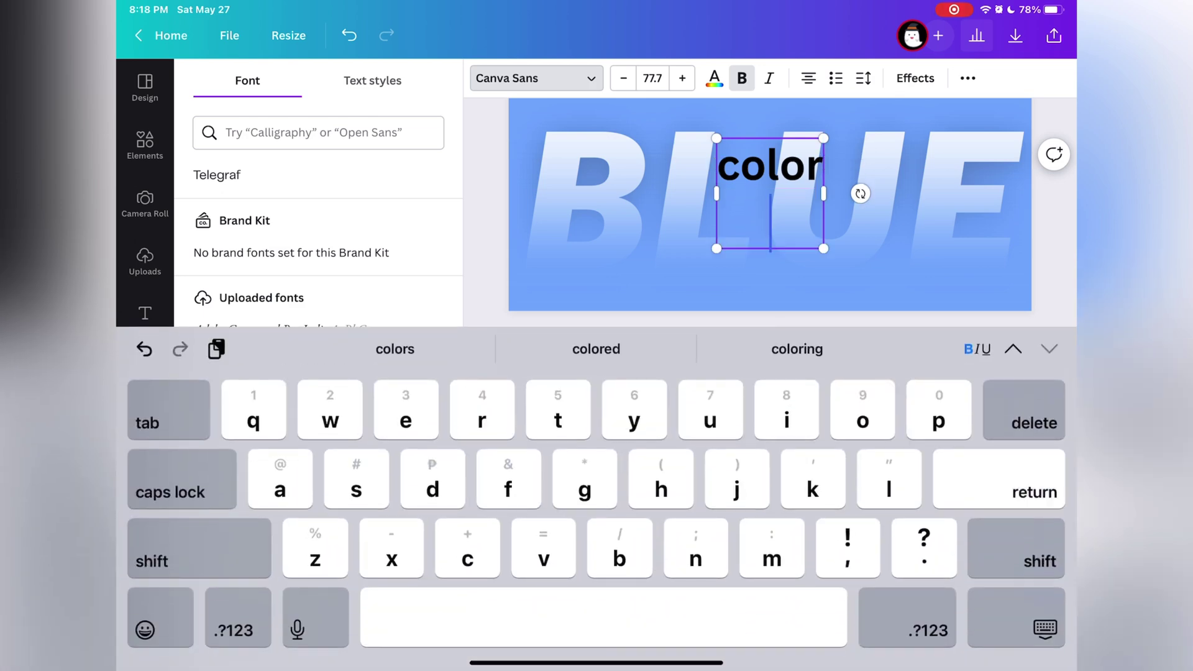
pyautogui.press('BackSpace')
pyautogui.press('BackSpace')
pyautogui.press('BackSpace')
pyautogui.press('BackSpace')
pyautogui.press('BackSpace')
pyautogui.write('f')
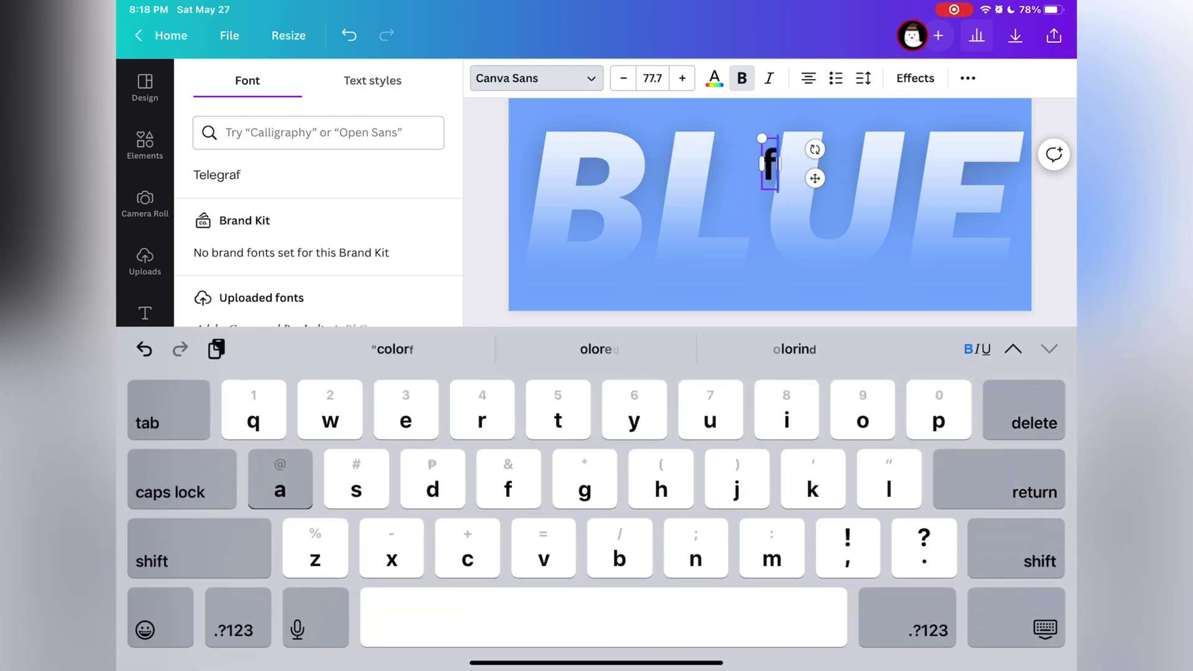
pyautogui.write('ade')
pyautogui.click(1045, 630)
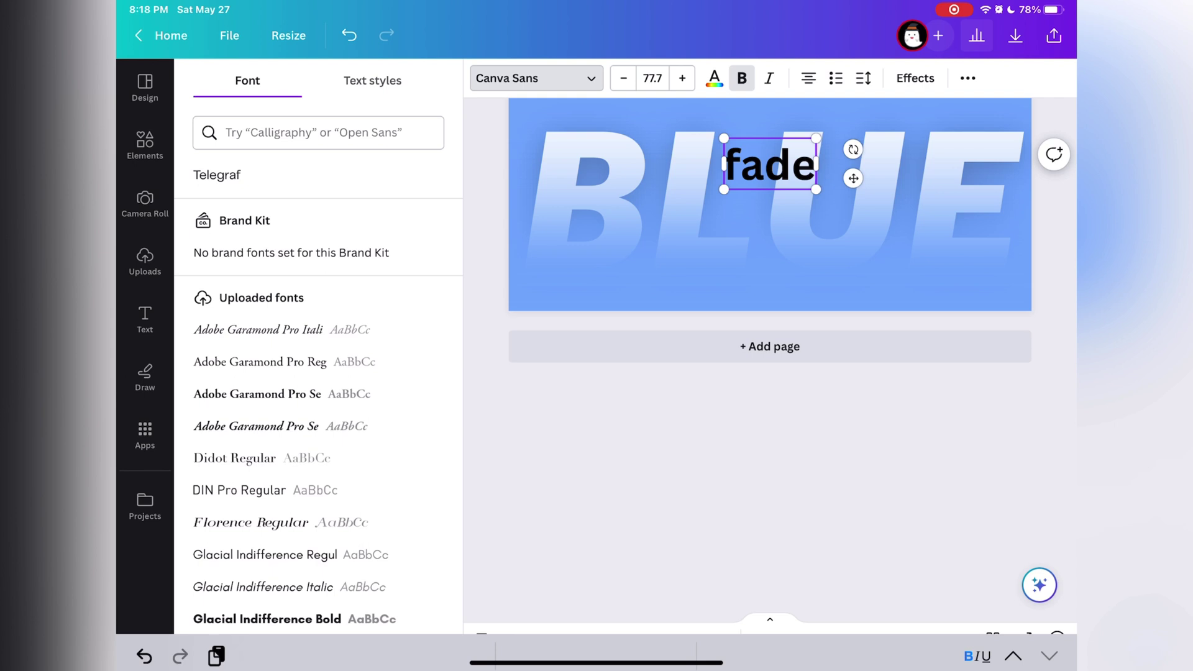
# - Enlarge 'fade' and move it over the lower middle of BLUE
pyautogui.moveTo(816, 189); pyautogui.dragTo(850, 209)
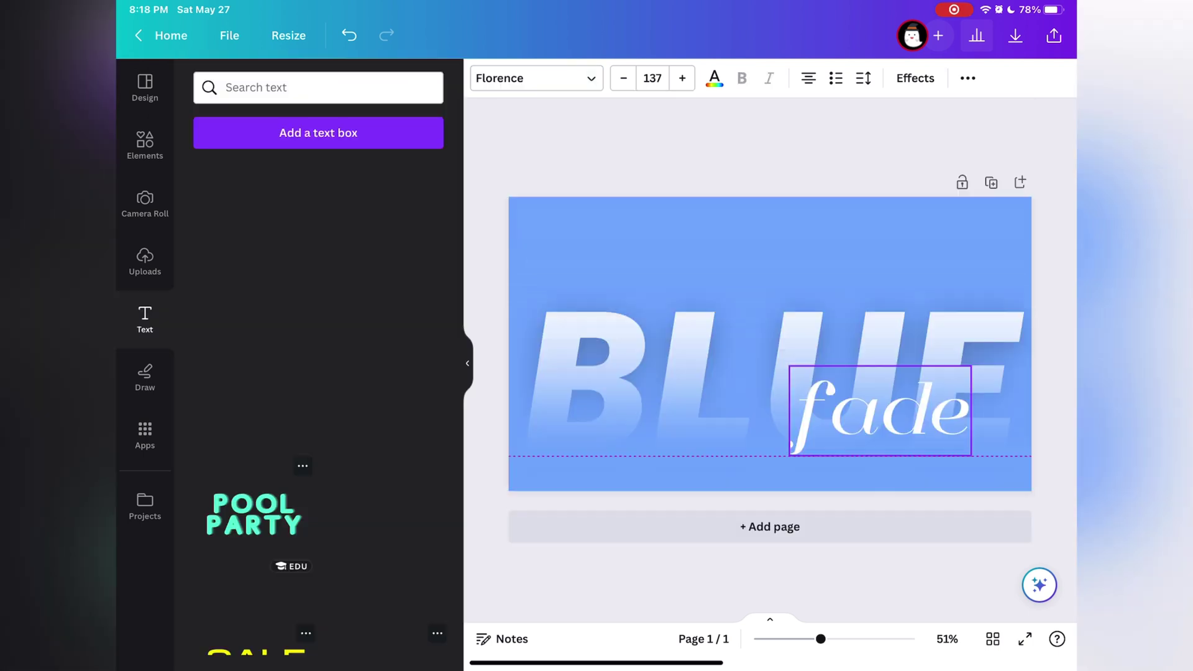
pyautogui.moveTo(879, 410)
pyautogui.mouseDown()
pyautogui.moveTo(770, 415)
pyautogui.moveTo(756, 440)
pyautogui.moveTo(752, 421)
pyautogui.moveTo(769, 423)
pyautogui.mouseUp()
pyautogui.click(770, 578)
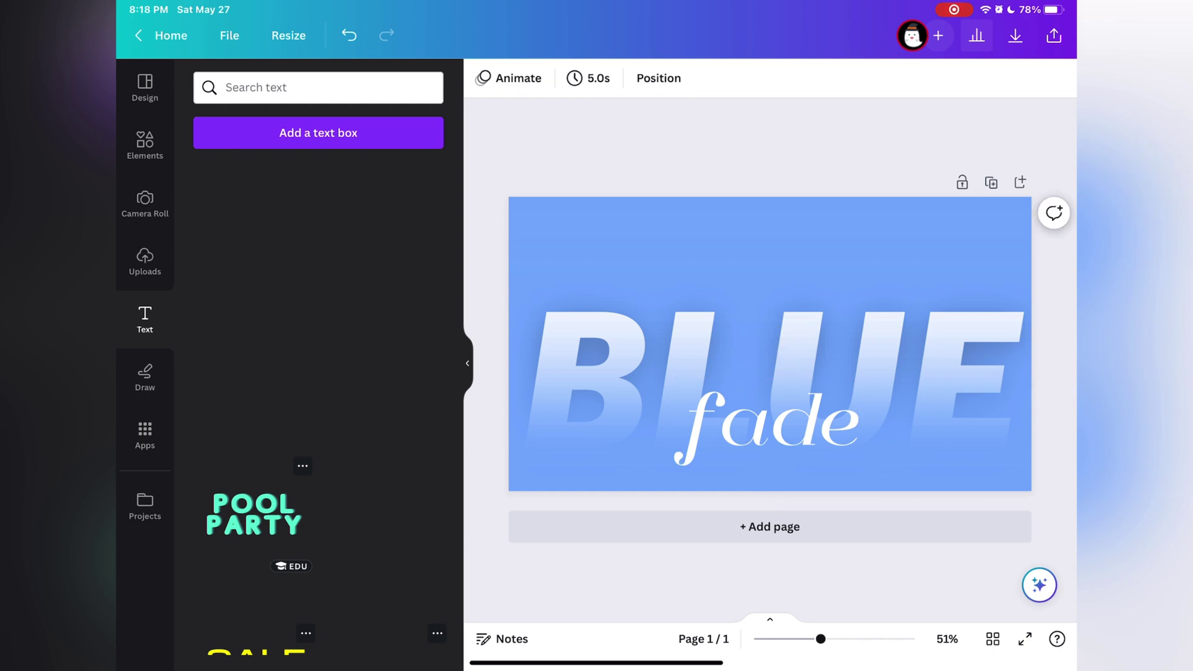